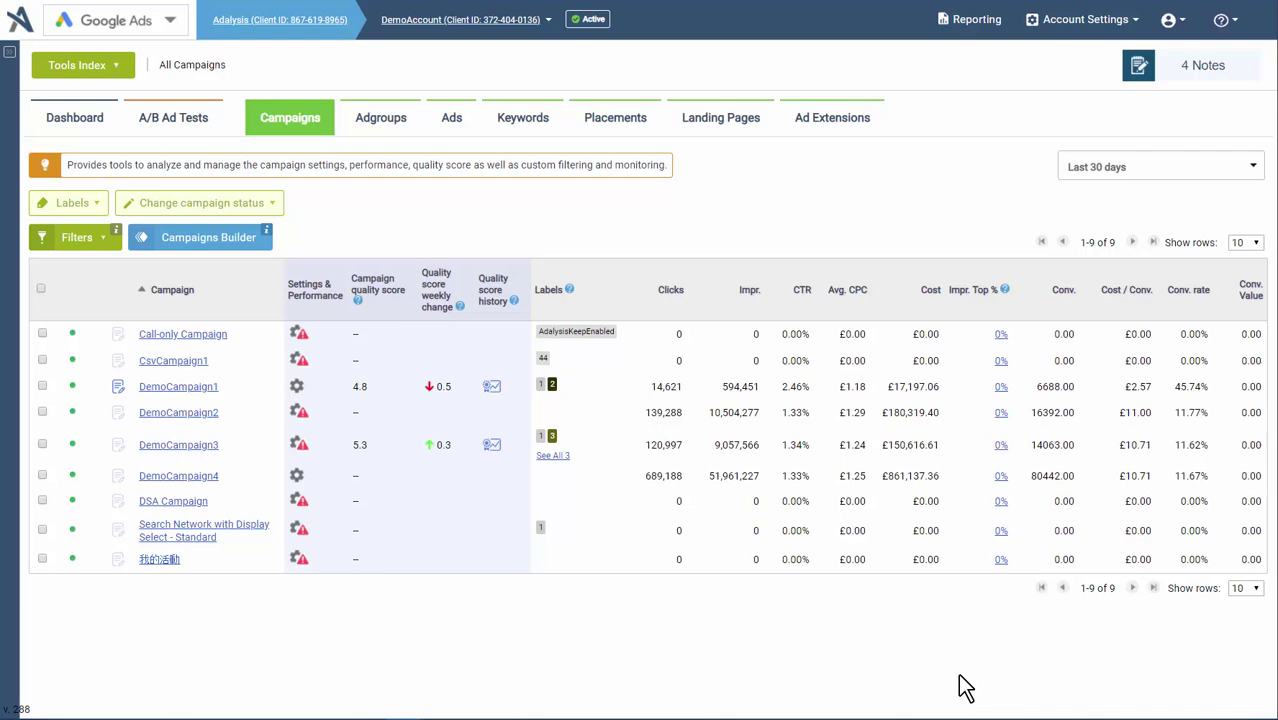
Step: Open the Campaigns Builder and view the column headers of CsvFile.csv
mouse_move(229, 252)
click(194, 240)
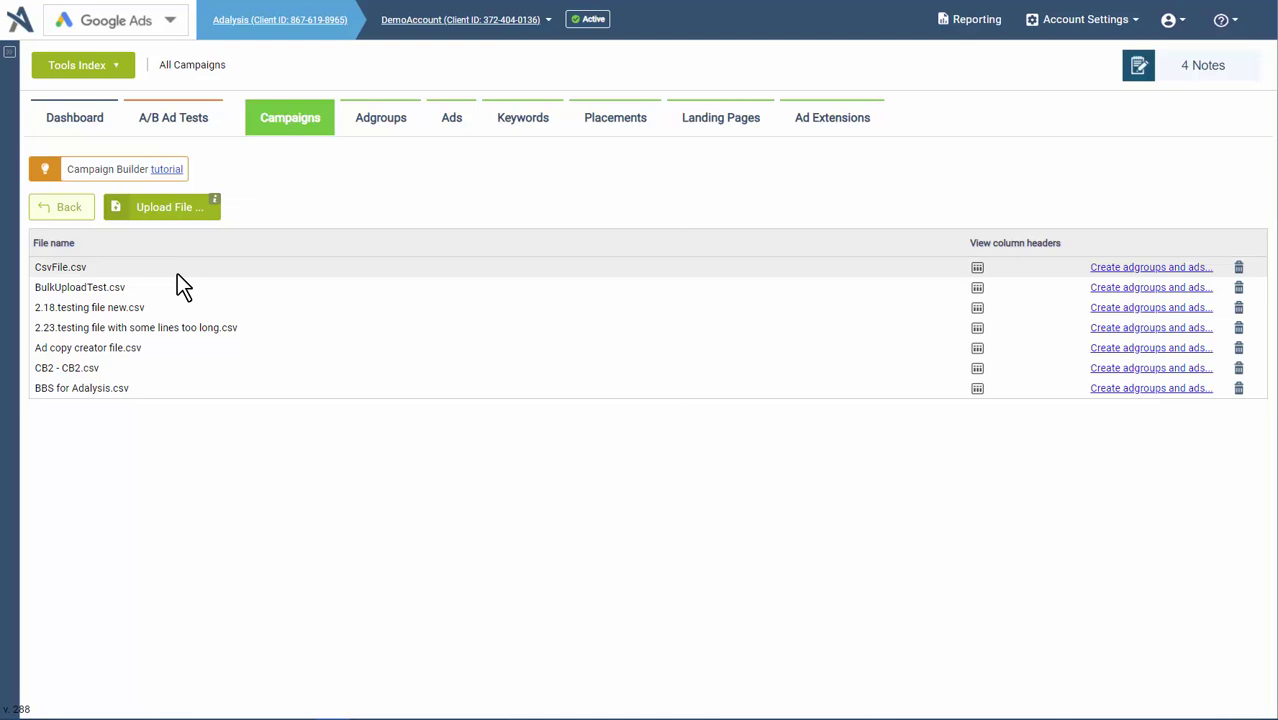
click(977, 267)
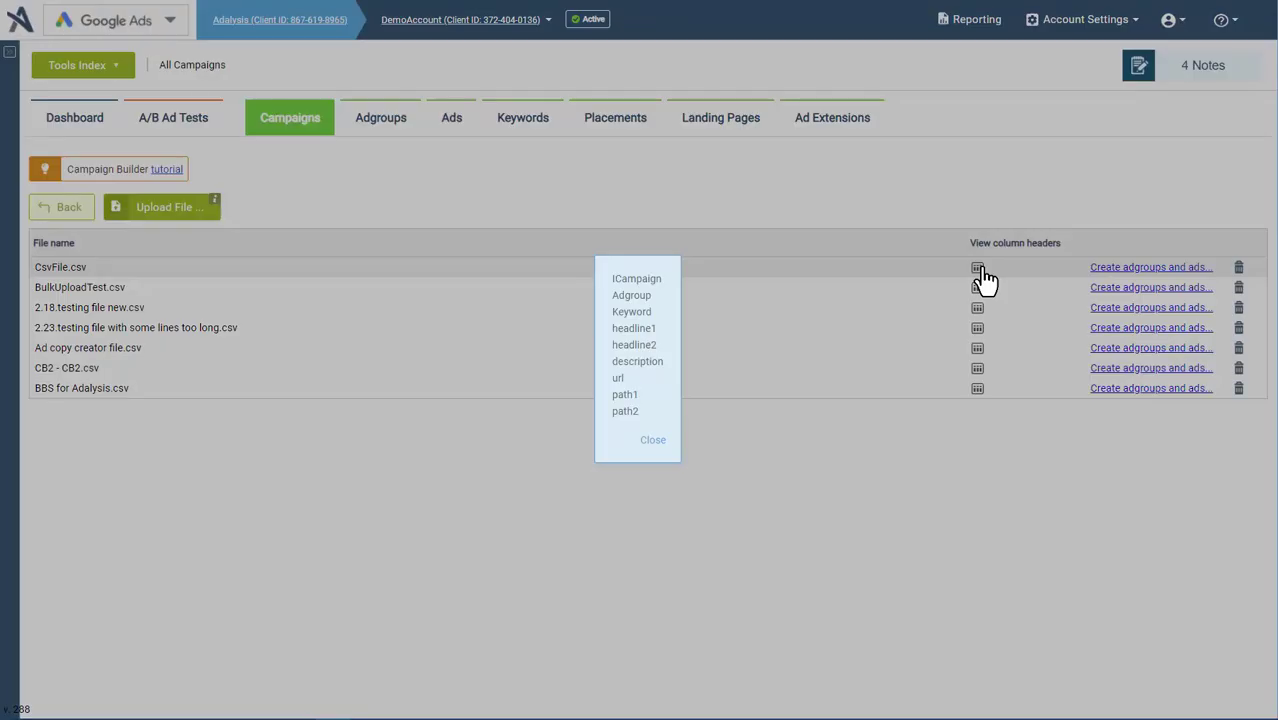
click(915, 382)
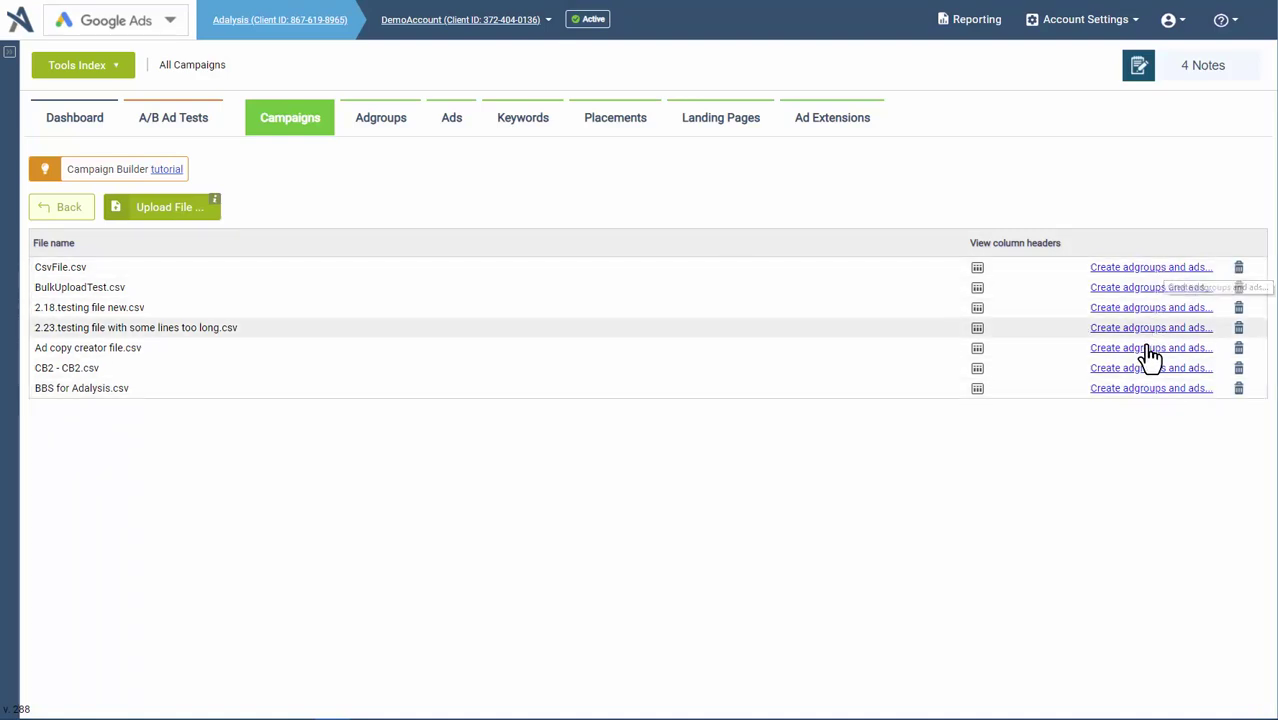
Step: Switch to the Campaign Builder - Tires workbook in Excel and examine its Tire Name, Tire Price and Tagline columns
key(alt+Tab)
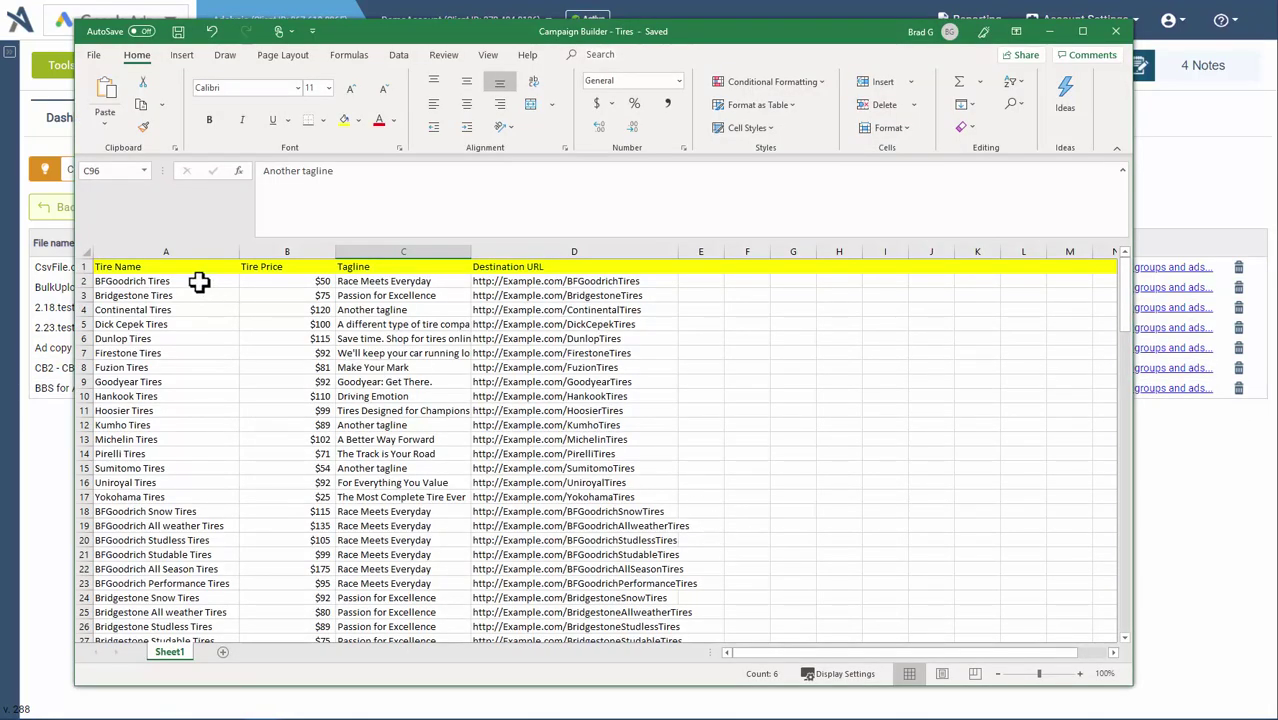
click(150, 280)
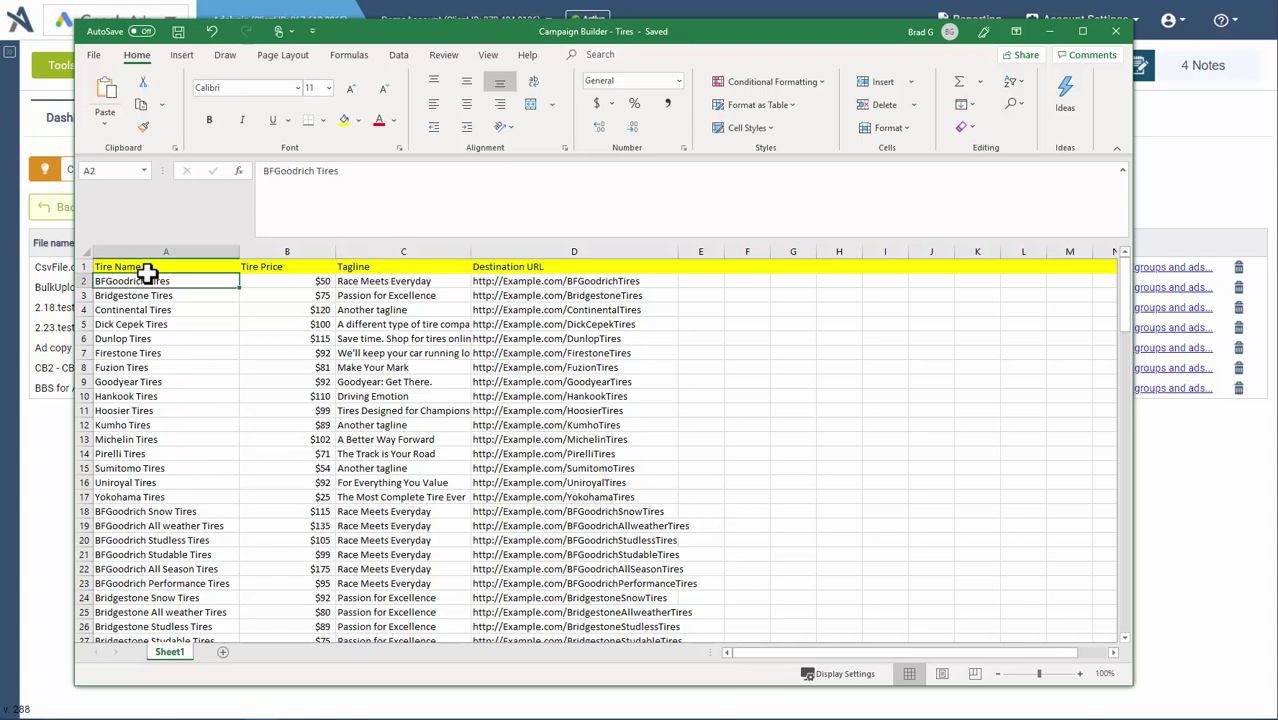
click(262, 278)
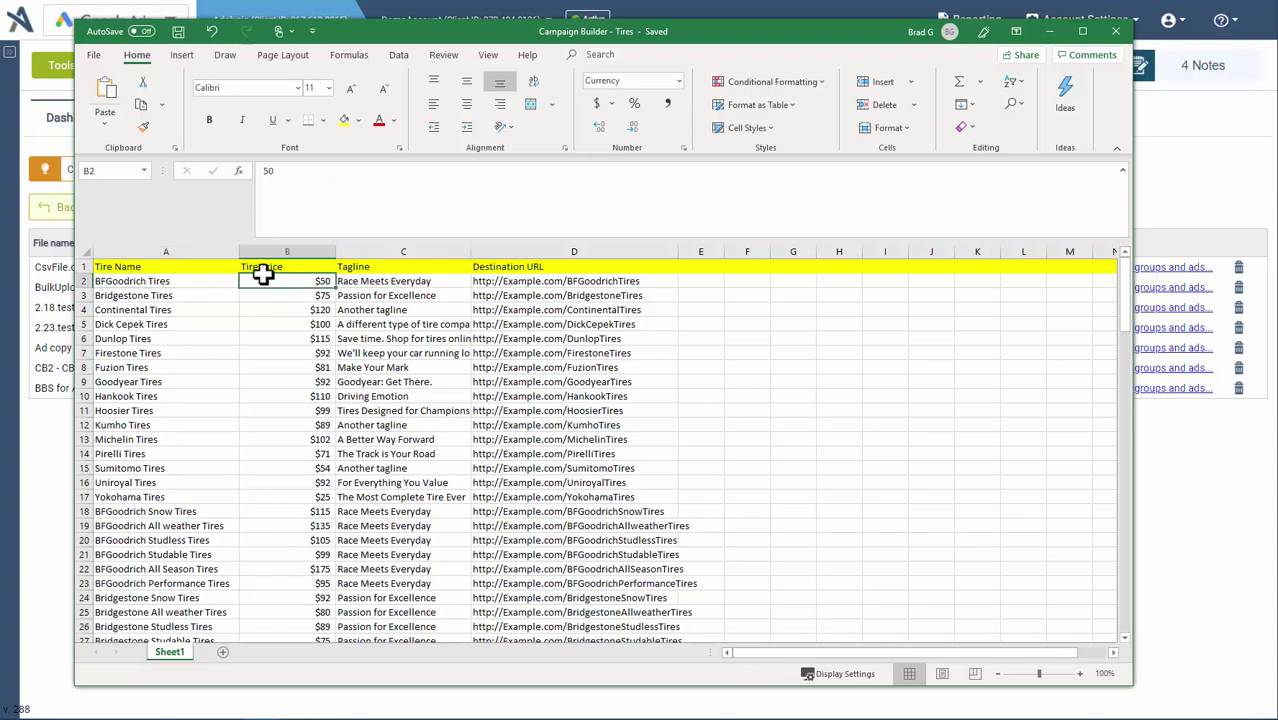
click(340, 283)
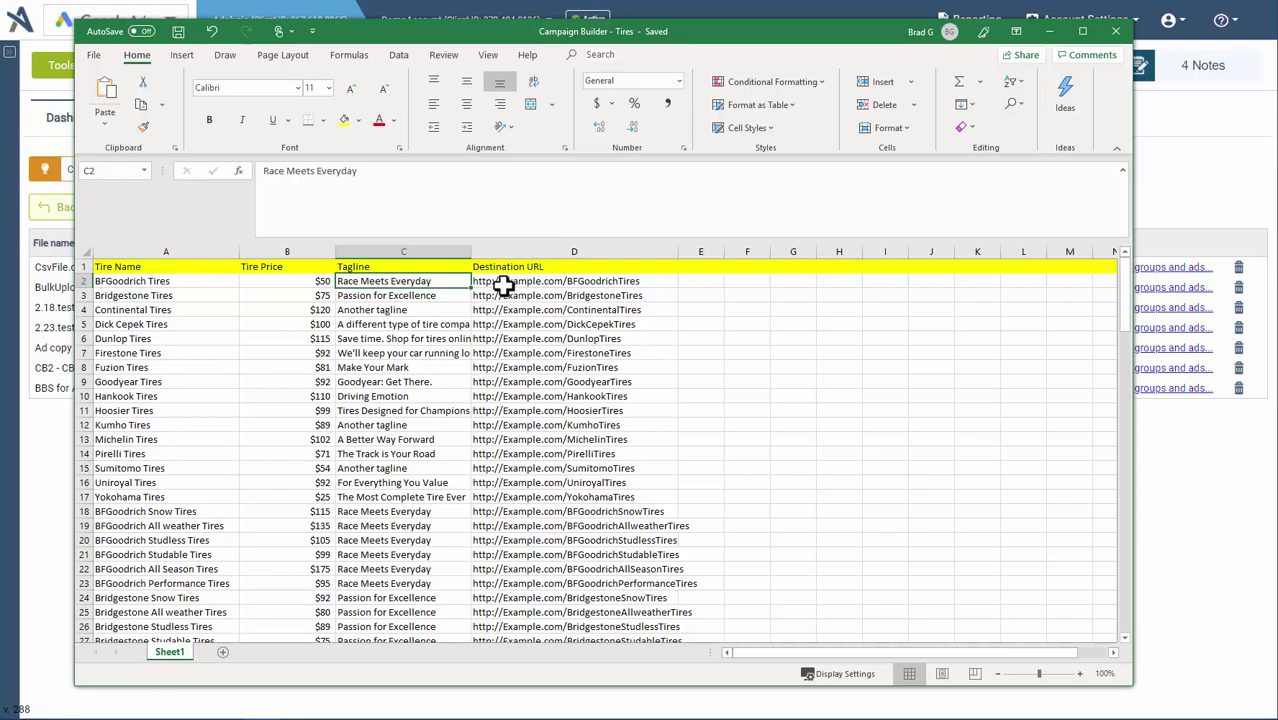
key(alt+Tab)
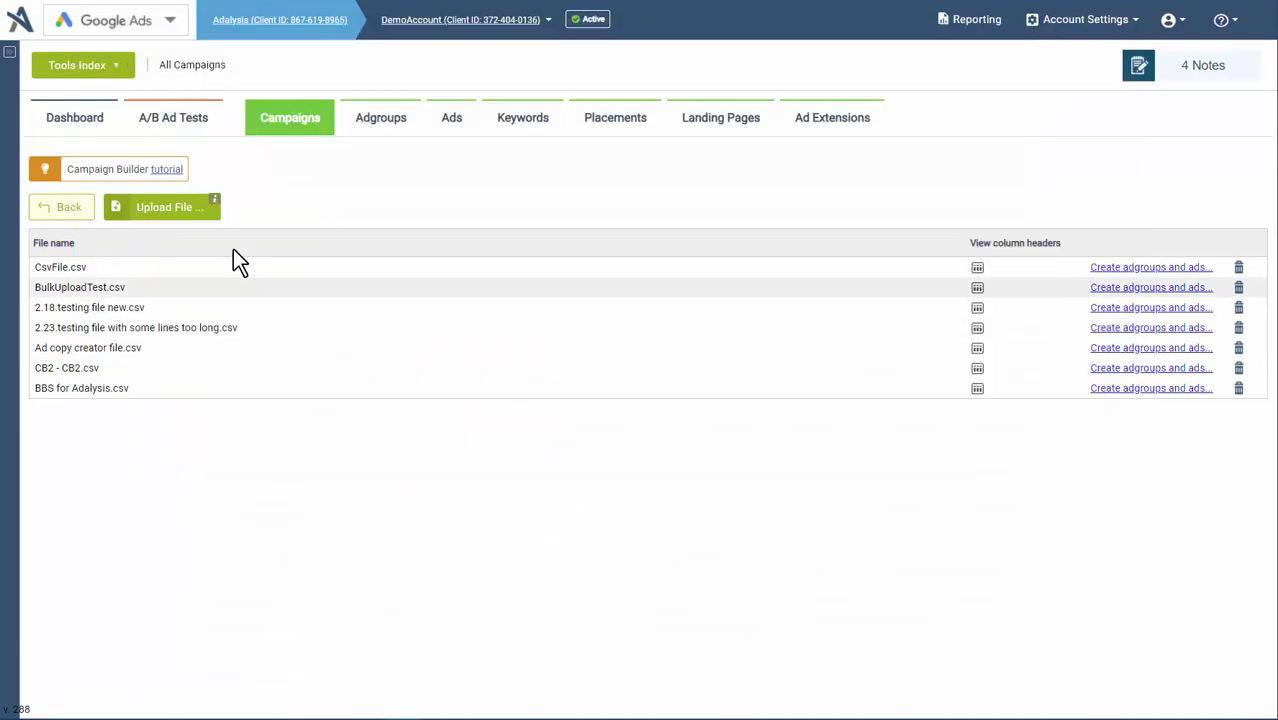
Step: Upload the Campaign Builder - Tires2 CSV file and start creating adgroups and ads from it
click(157, 212)
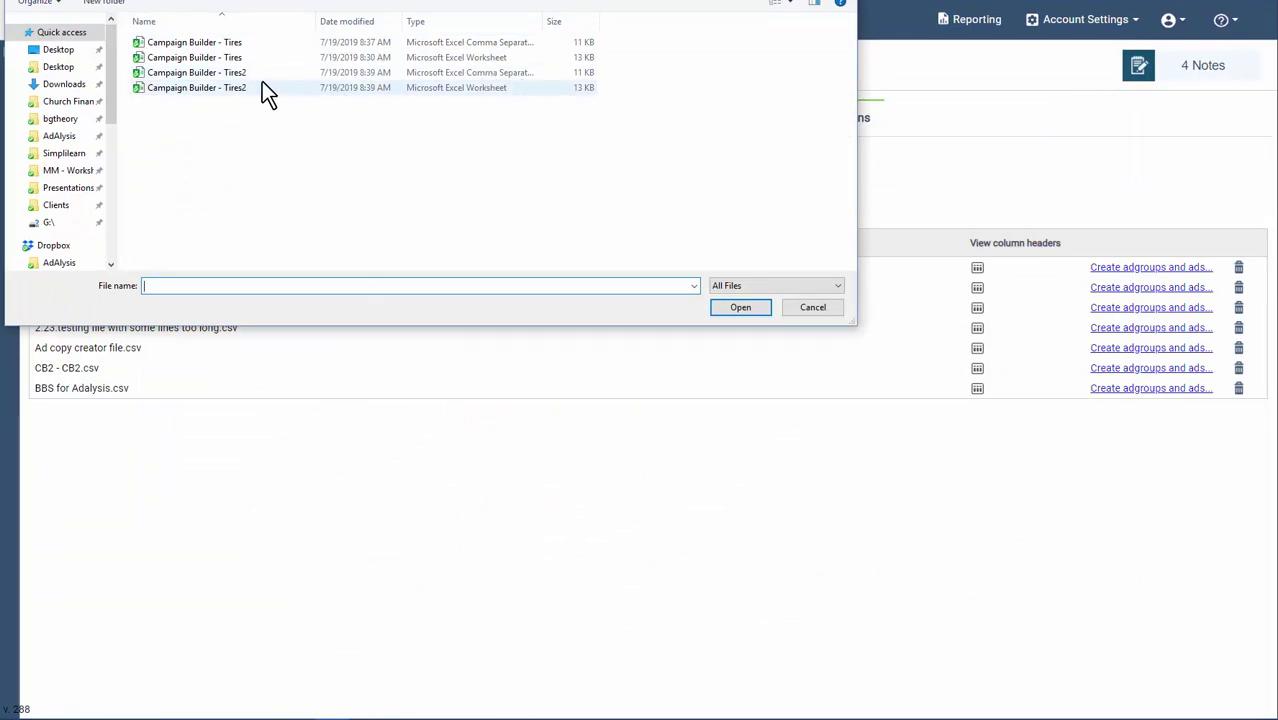
double_click(190, 76)
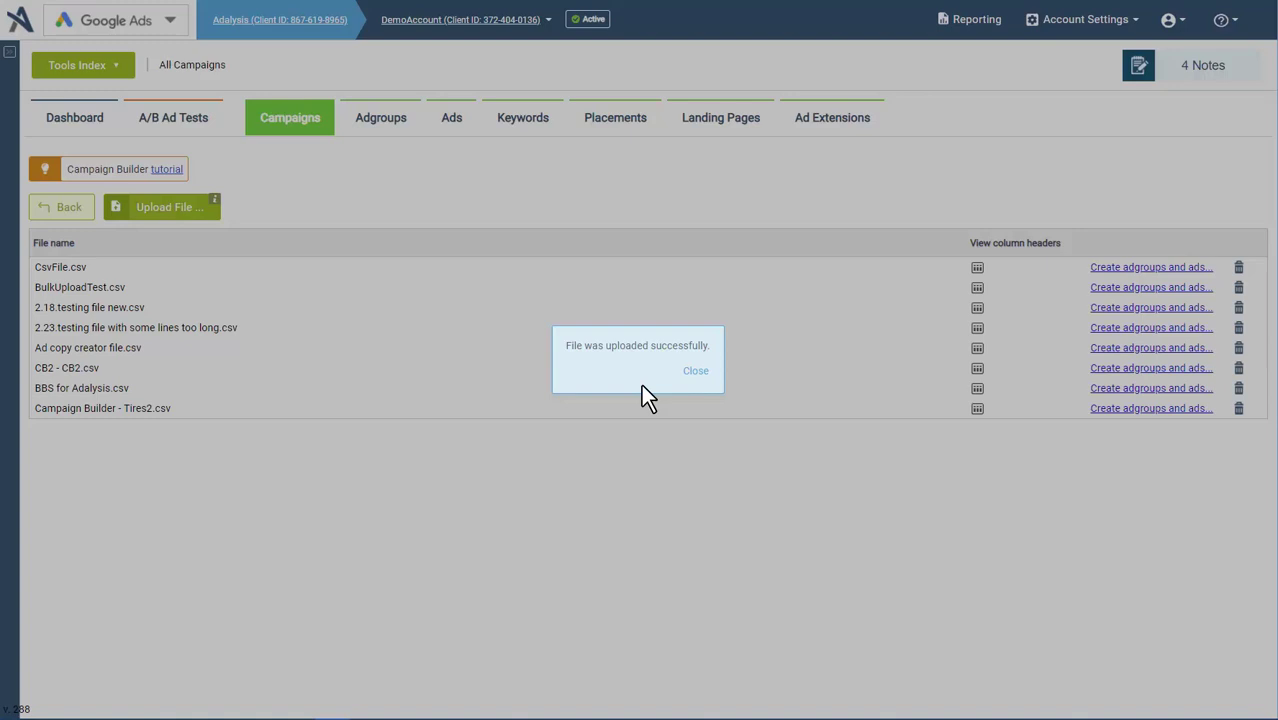
click(696, 372)
drag(63, 410, 147, 410)
click(1147, 410)
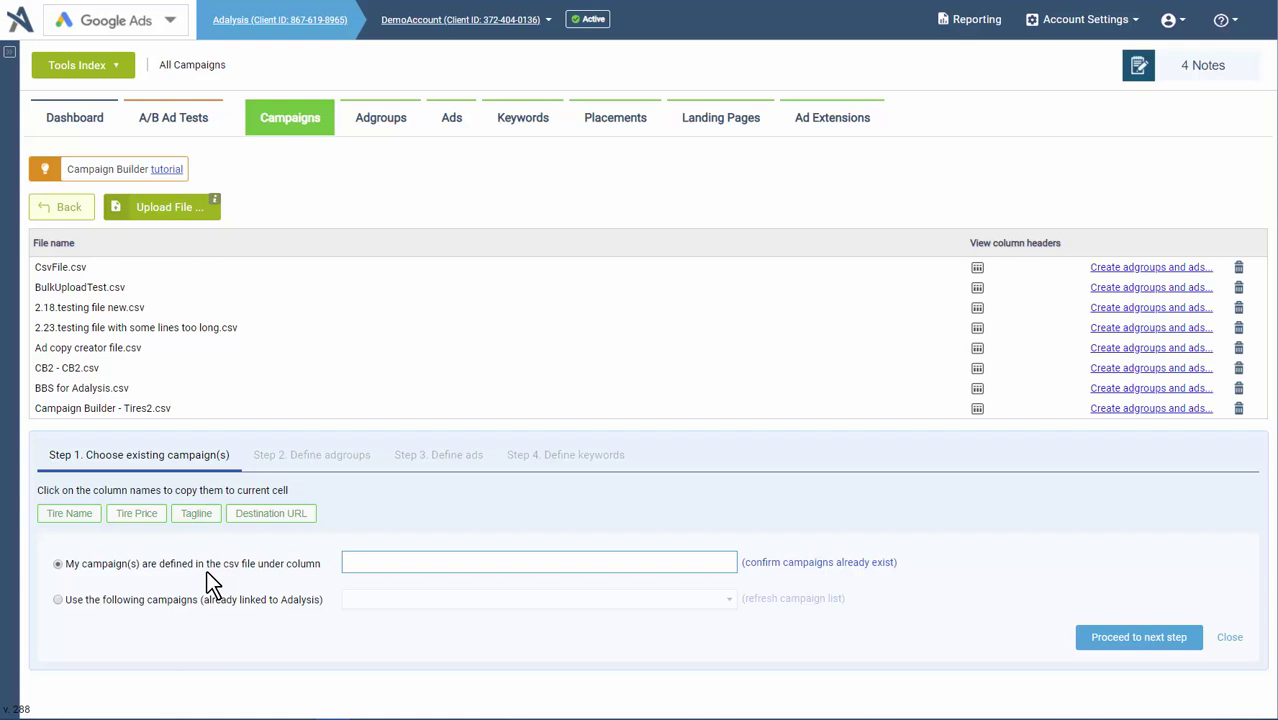
click(69, 513)
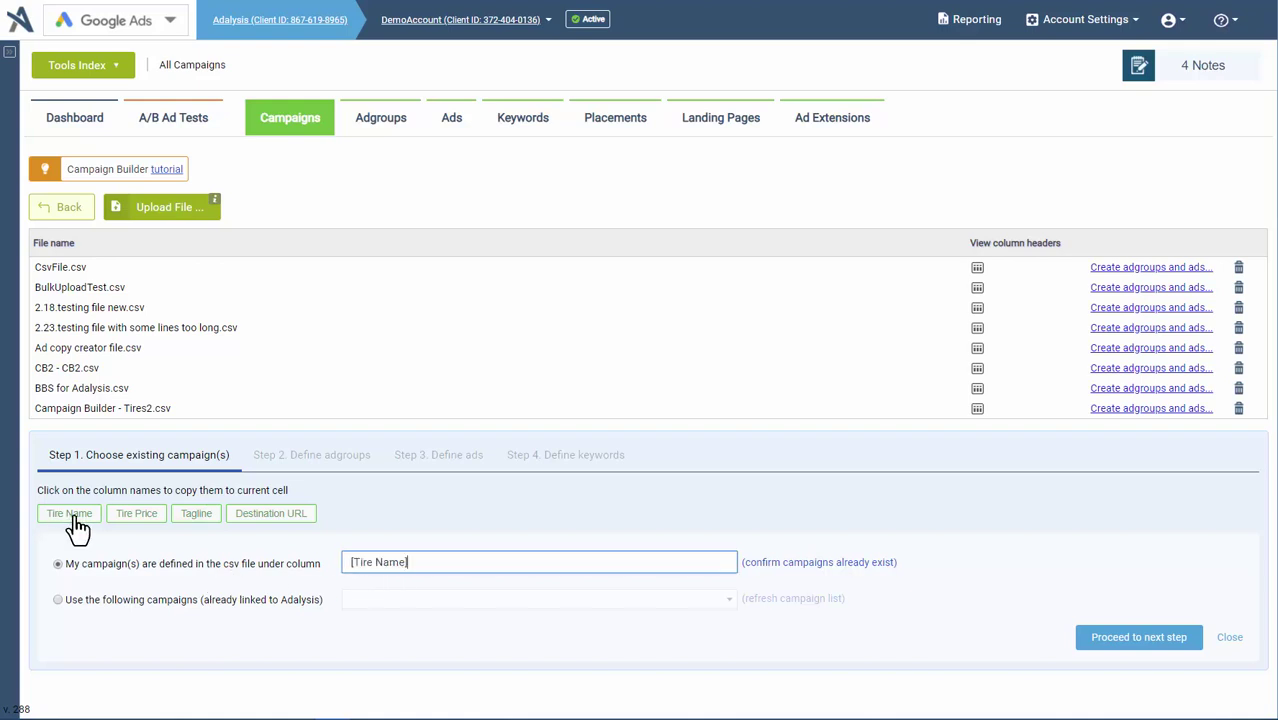
key(ctrl+a)
key(BackSpace)
Step: Use the already linked campaign CsvCampaign1 as the target and proceed to defining adgroups
click(122, 603)
click(515, 602)
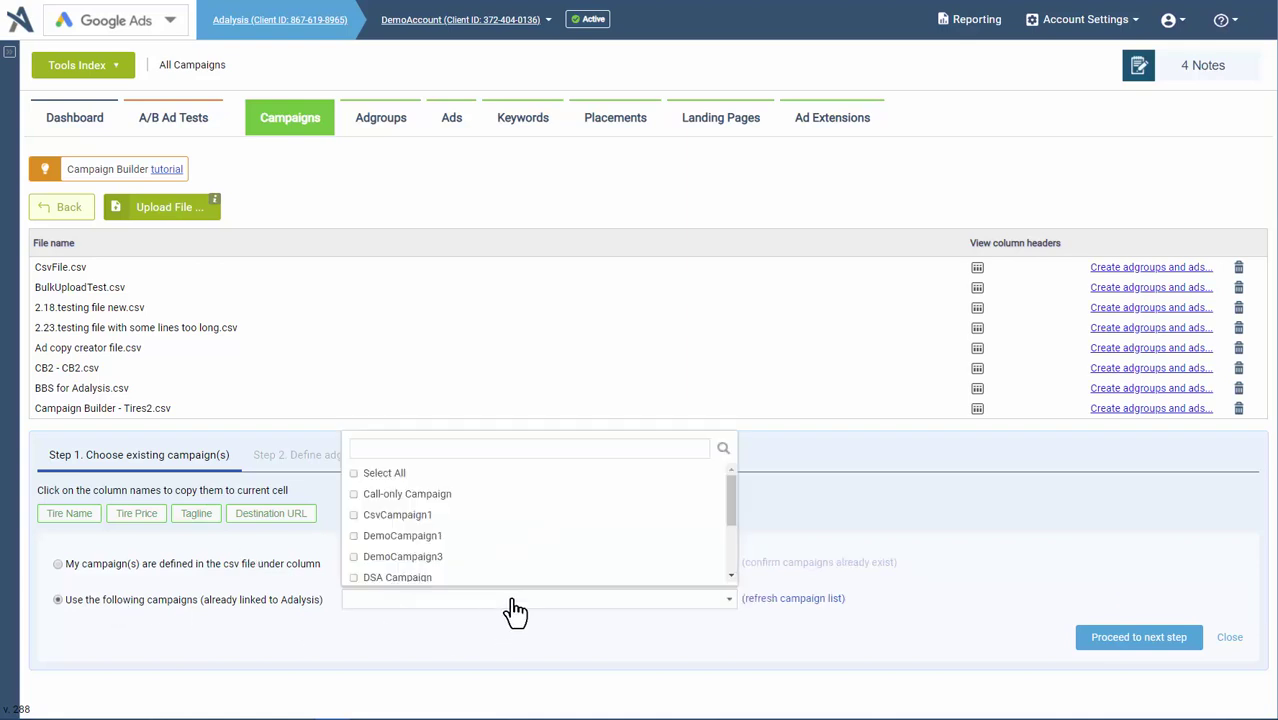
click(439, 522)
click(460, 638)
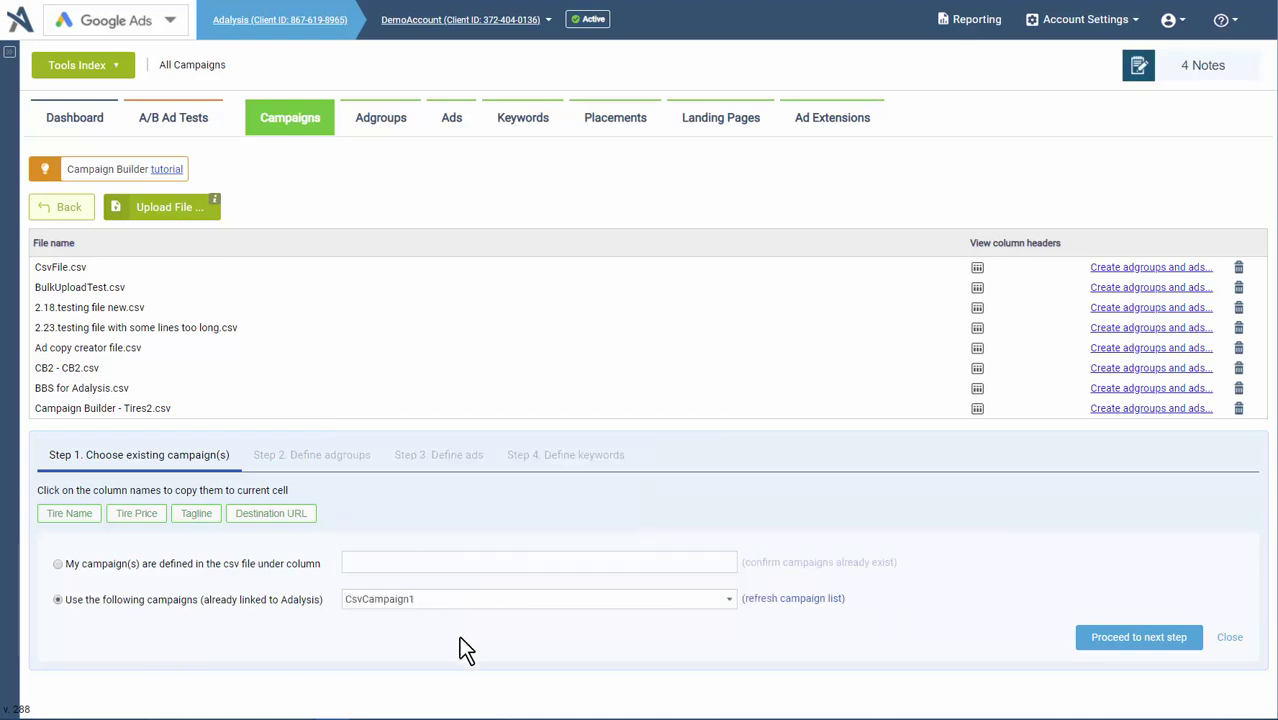
click(1136, 642)
Step: Switch to the Campaign Builder - Tires2 sheet in Excel and examine the tire names that serve as adgroup names
scroll(740, 565, down, 1)
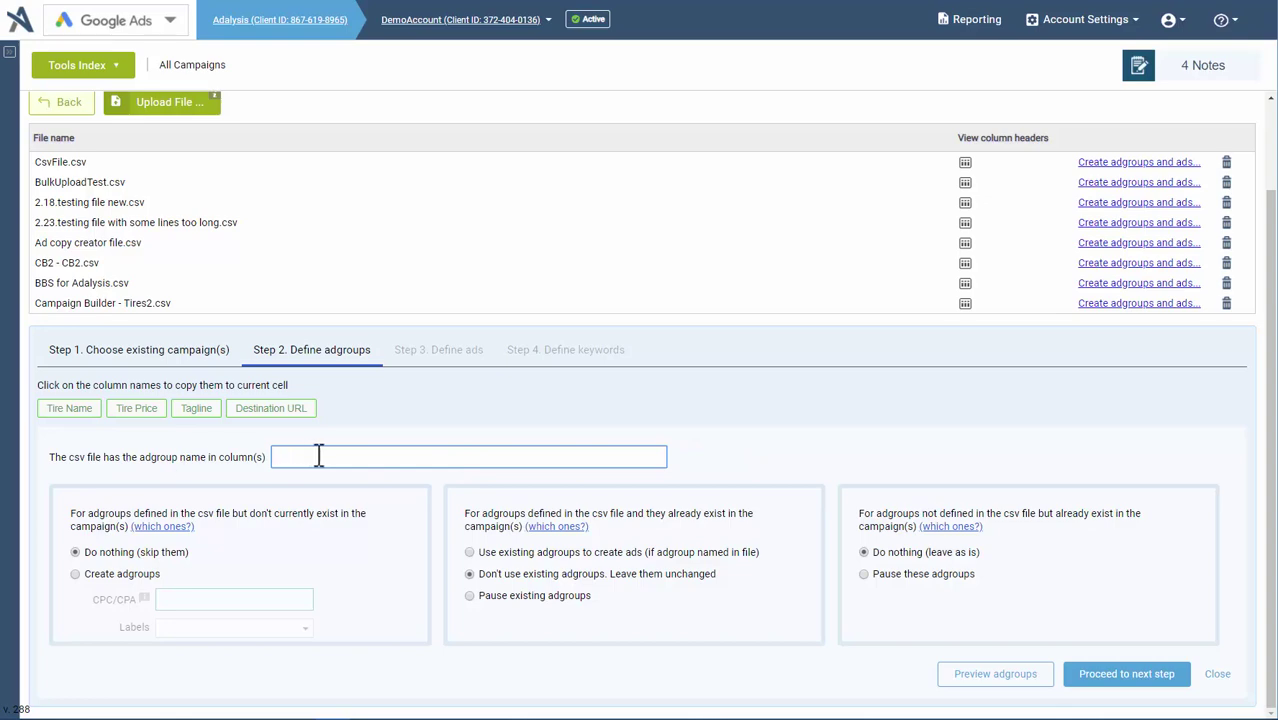
key(alt+Tab)
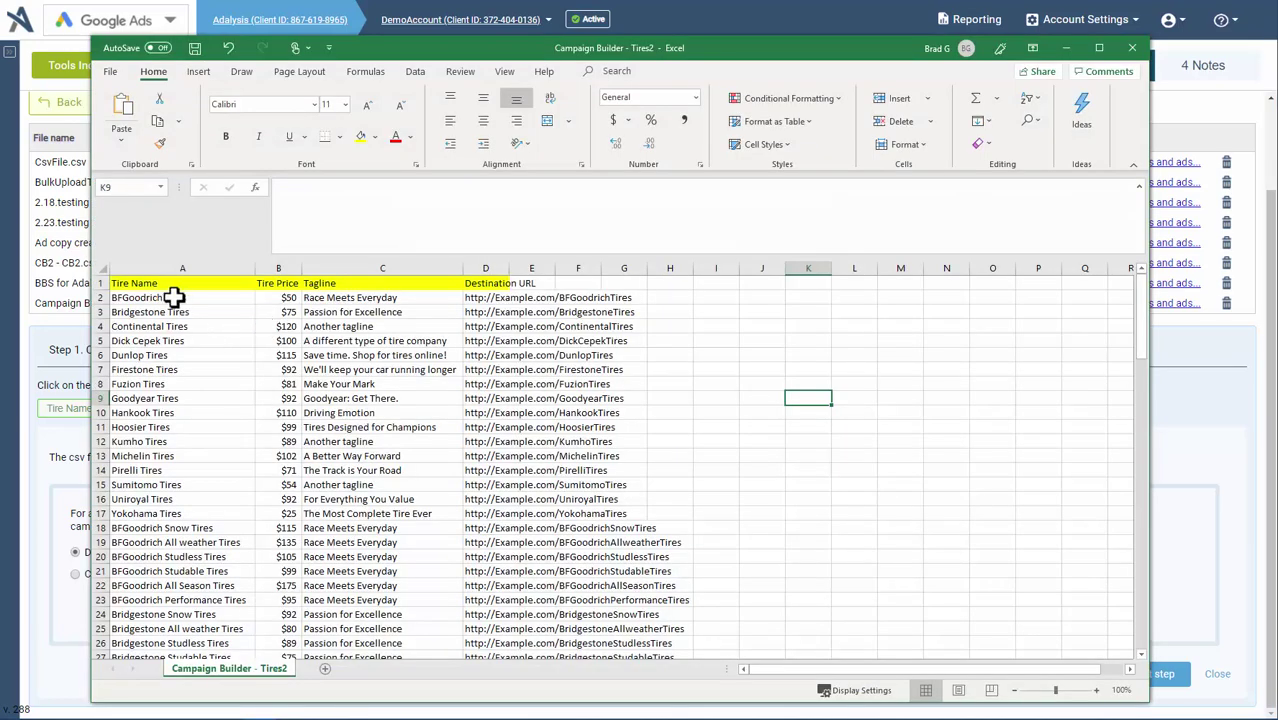
drag(174, 297, 192, 533)
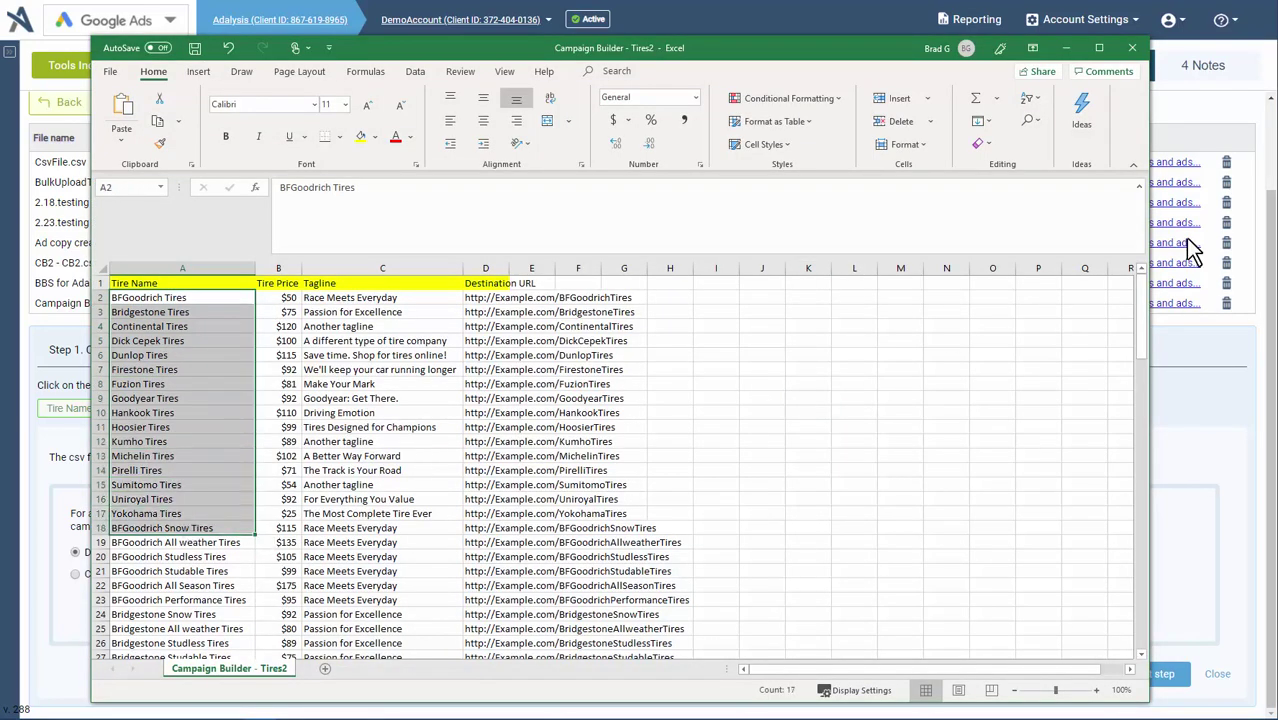
click(1064, 48)
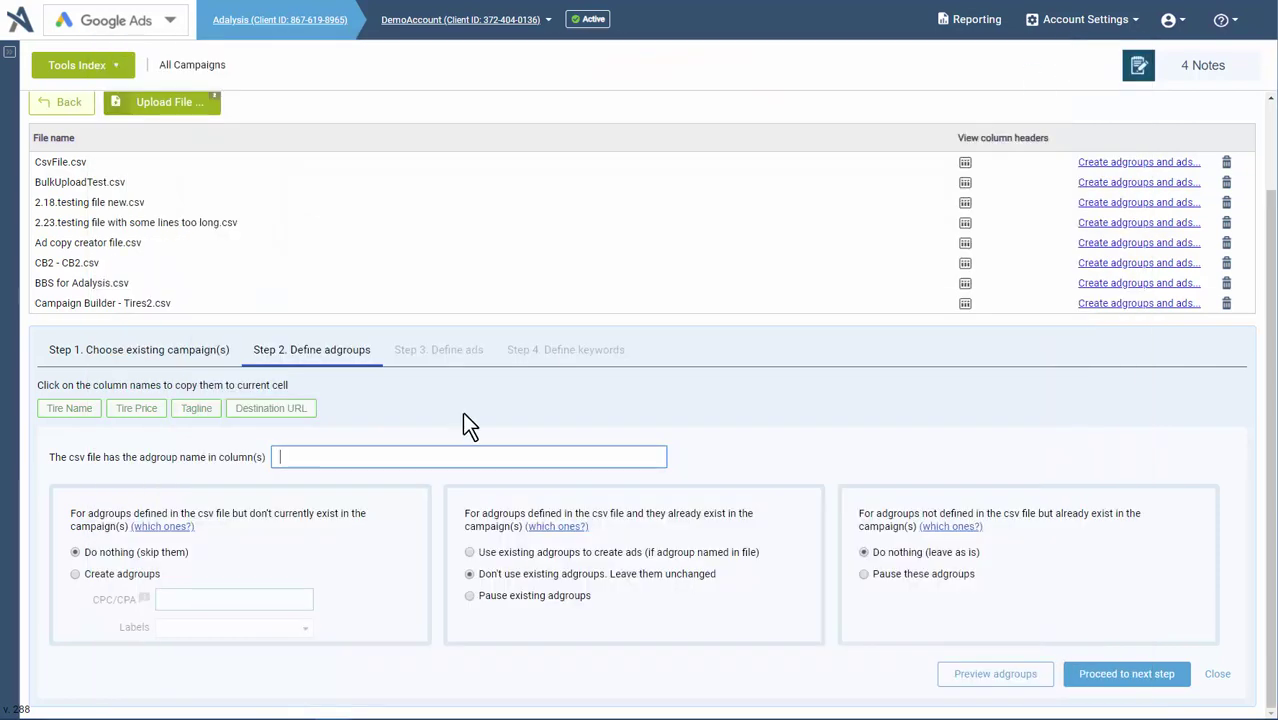
Step: Take adgroup names from the Tire Name column and create the adgroups that don't exist with a CPC/CPA of 1
click(76, 412)
click(122, 579)
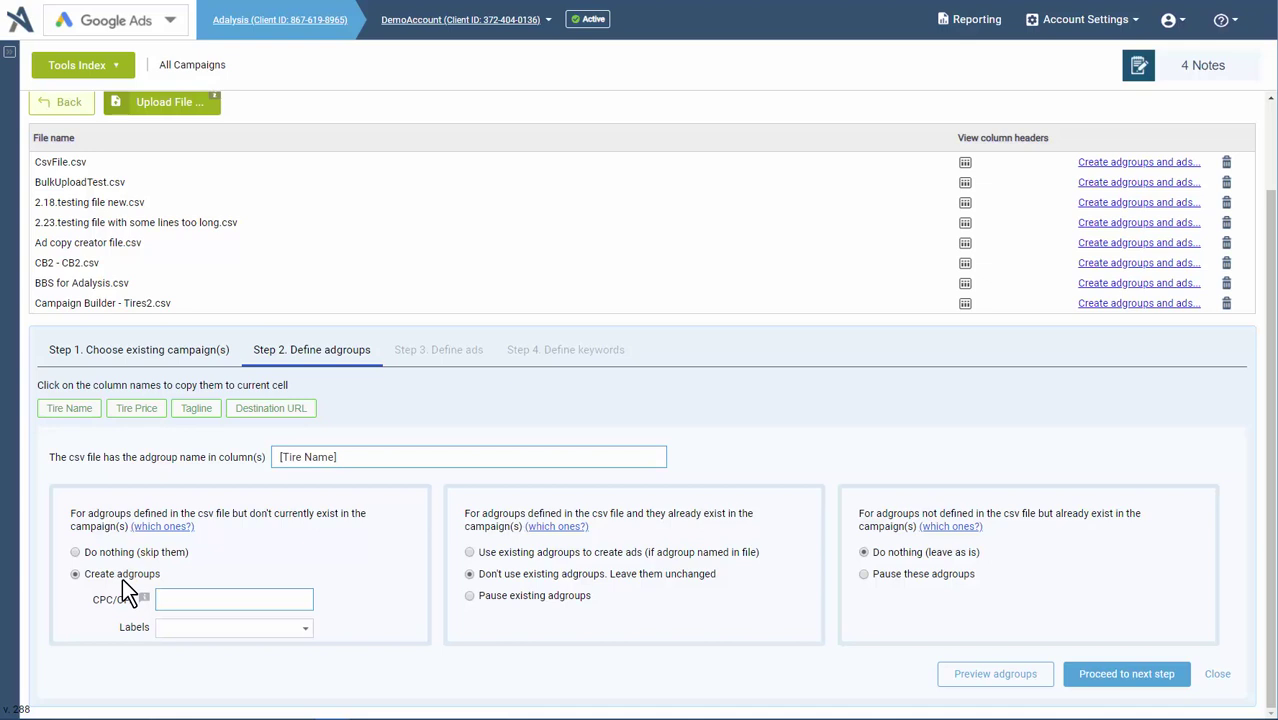
click(198, 600)
text(1)
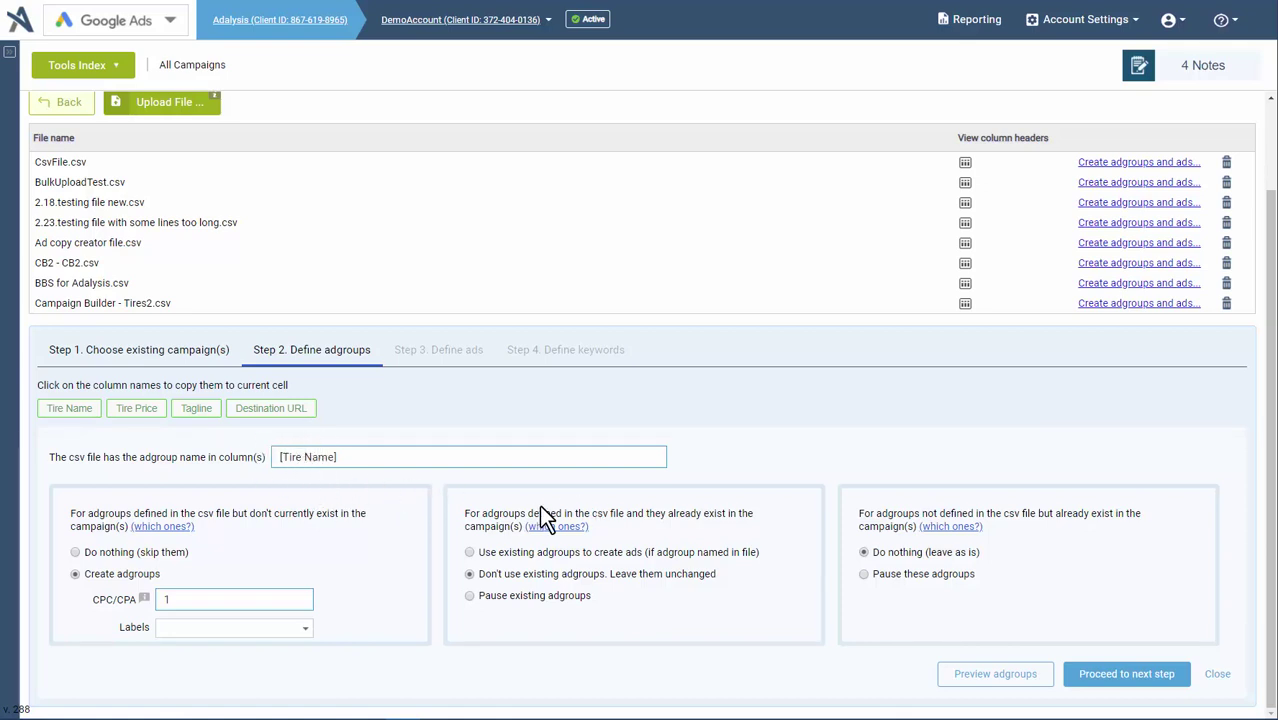
Step: Try using existing adgroups to create ads while skipping nonexistent ones, and revert both choices
drag(646, 514, 745, 515)
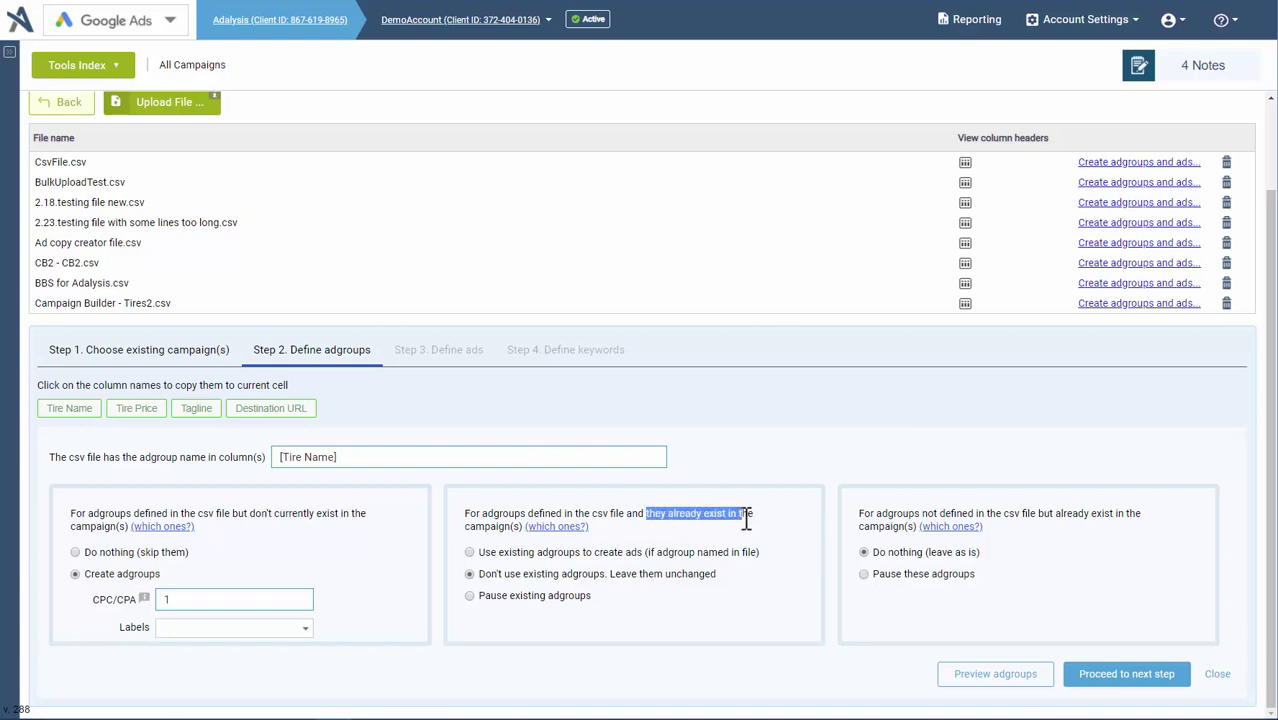
click(547, 554)
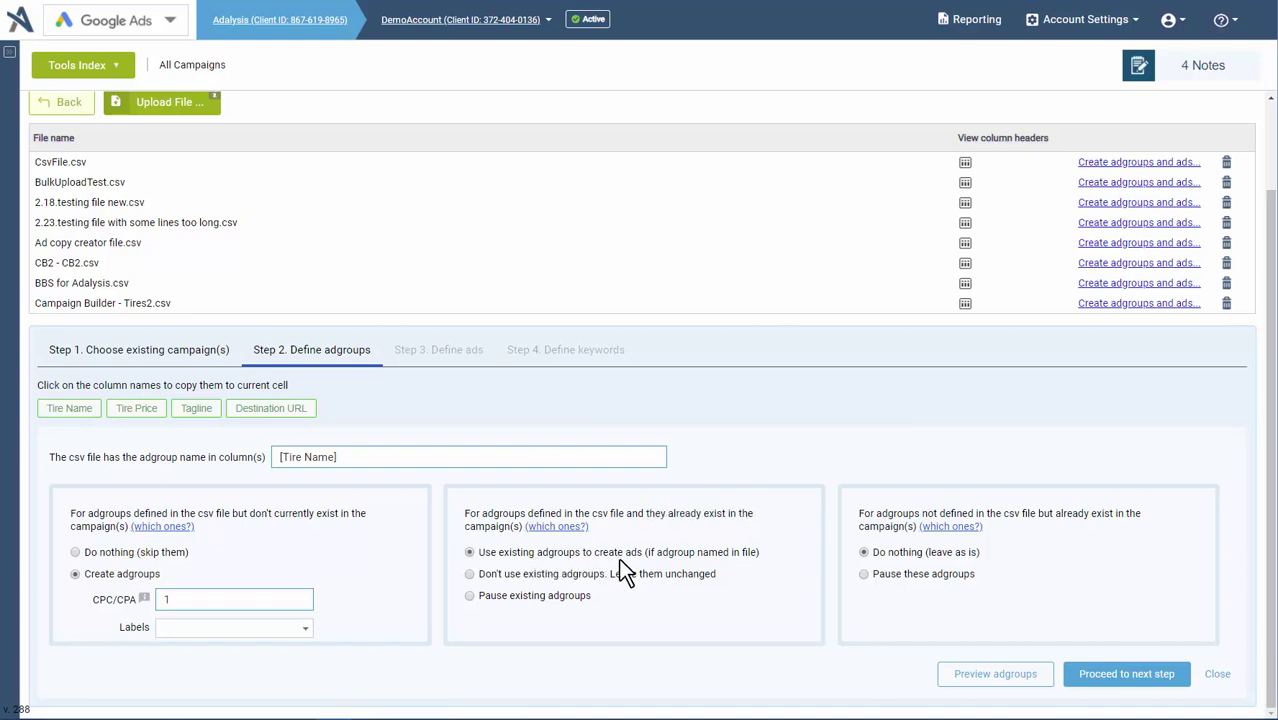
click(150, 553)
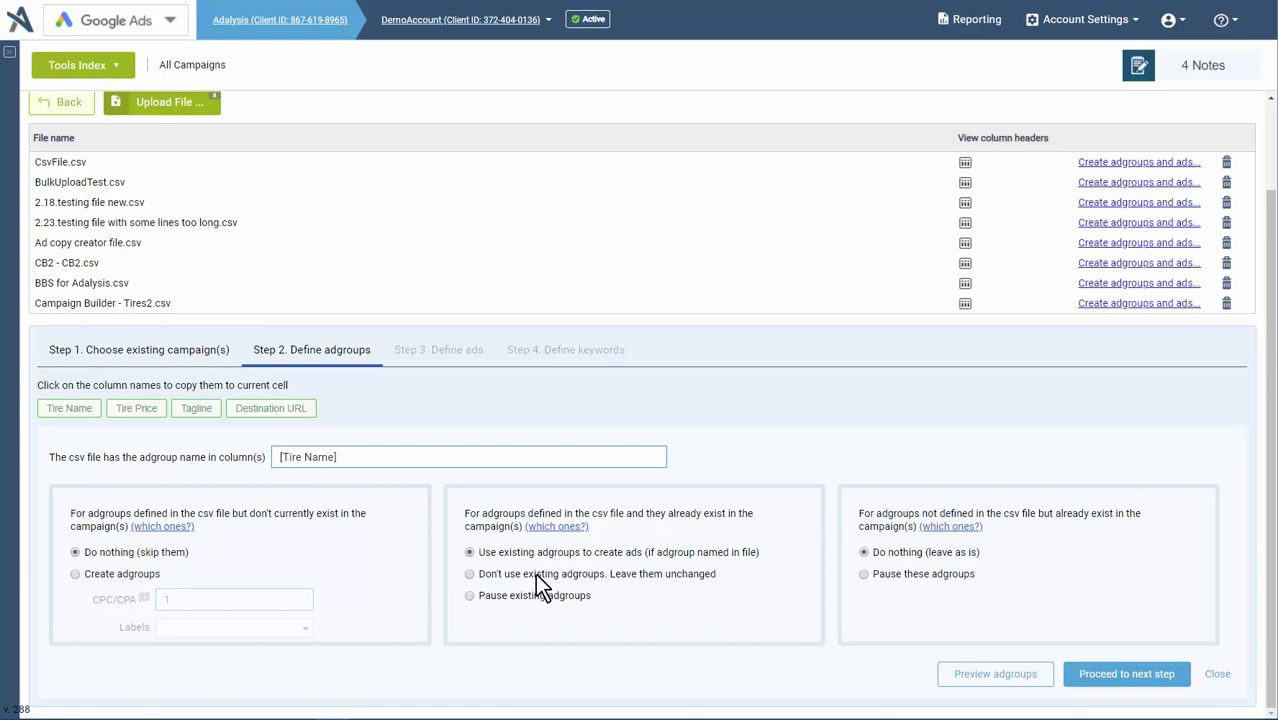
click(487, 584)
click(85, 576)
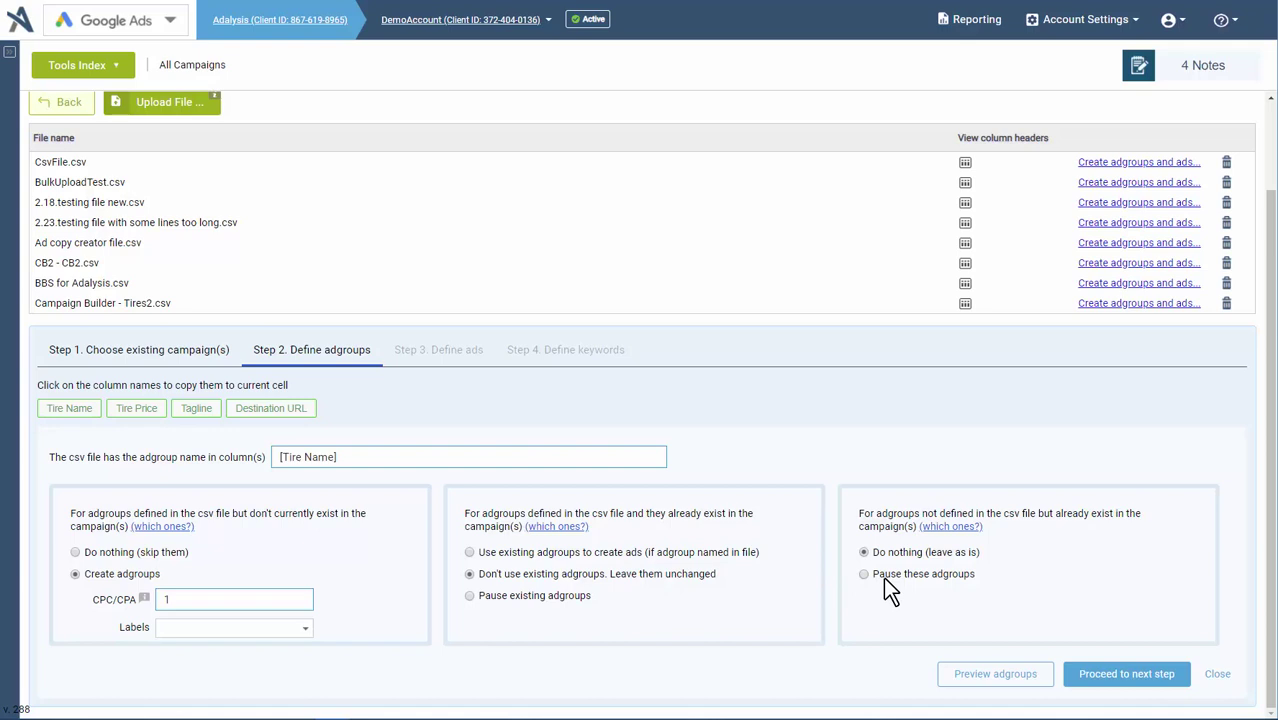
Step: Proceed to defining ads and set Ad 1's Headline 1 to "Buy [Tire Name]" and Headline 2 to [Tagline]
click(1088, 680)
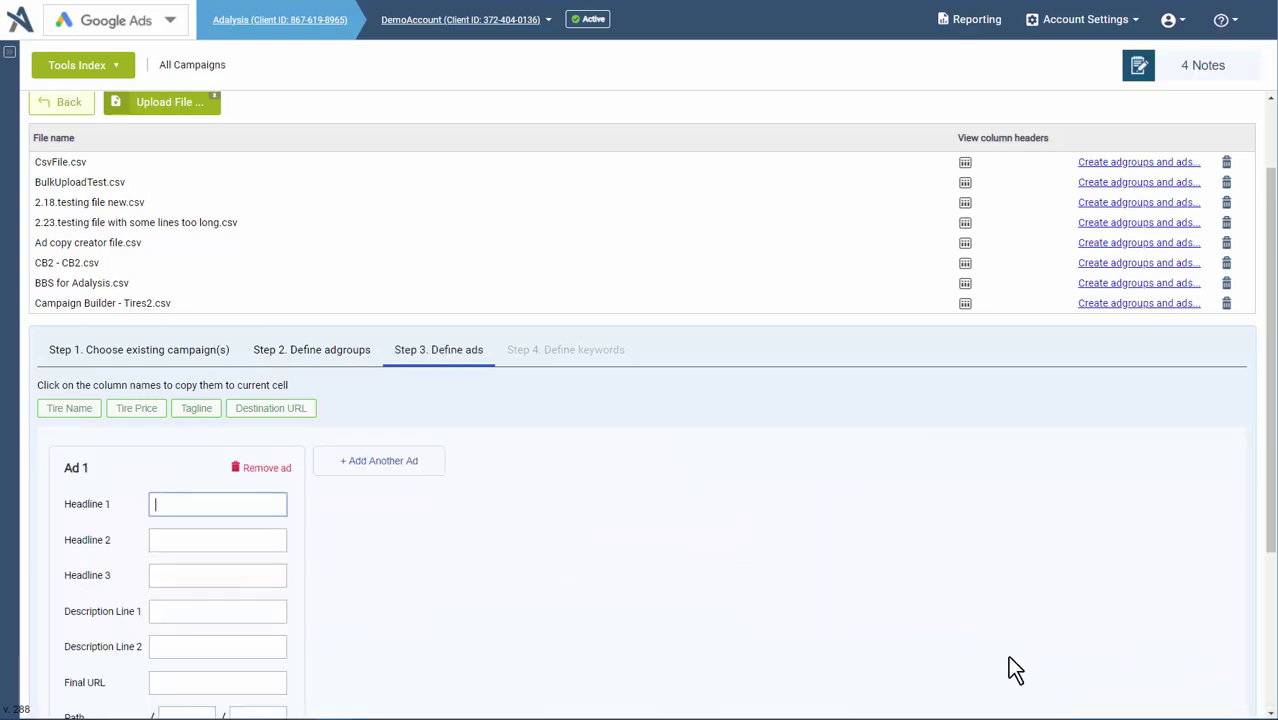
scroll(603, 580, down, 2)
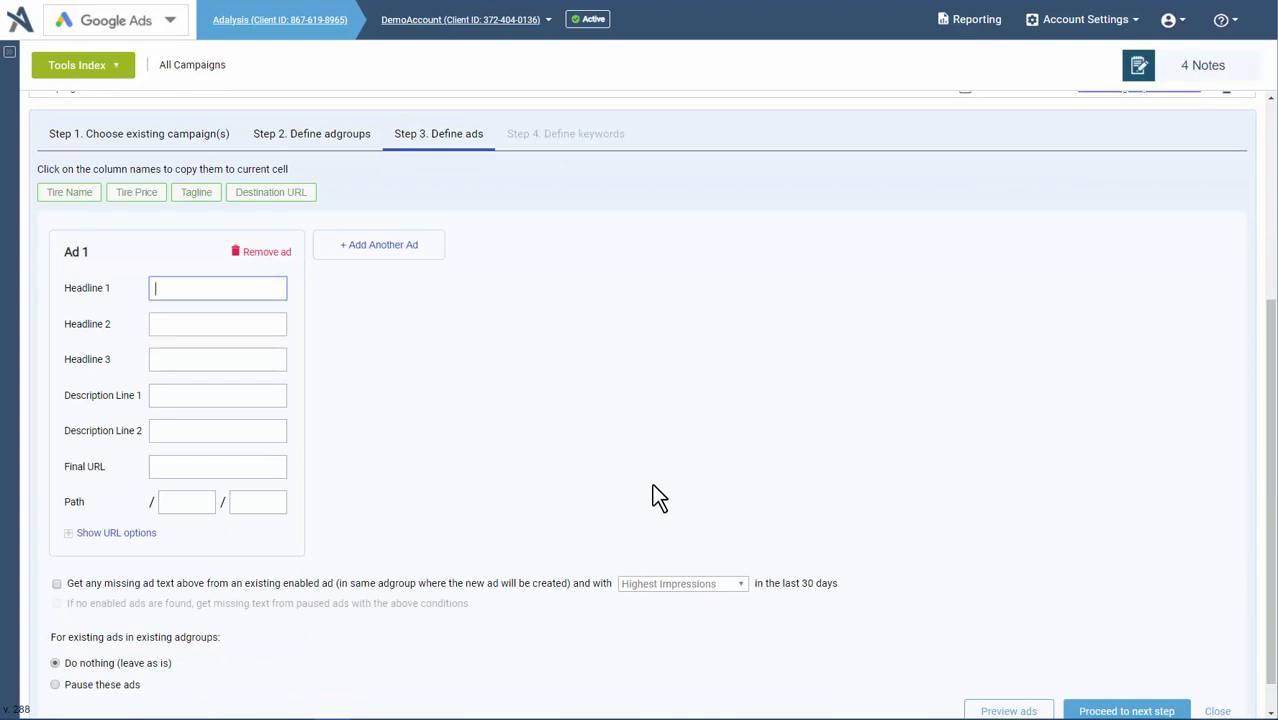
text(Buy)
click(82, 196)
click(188, 325)
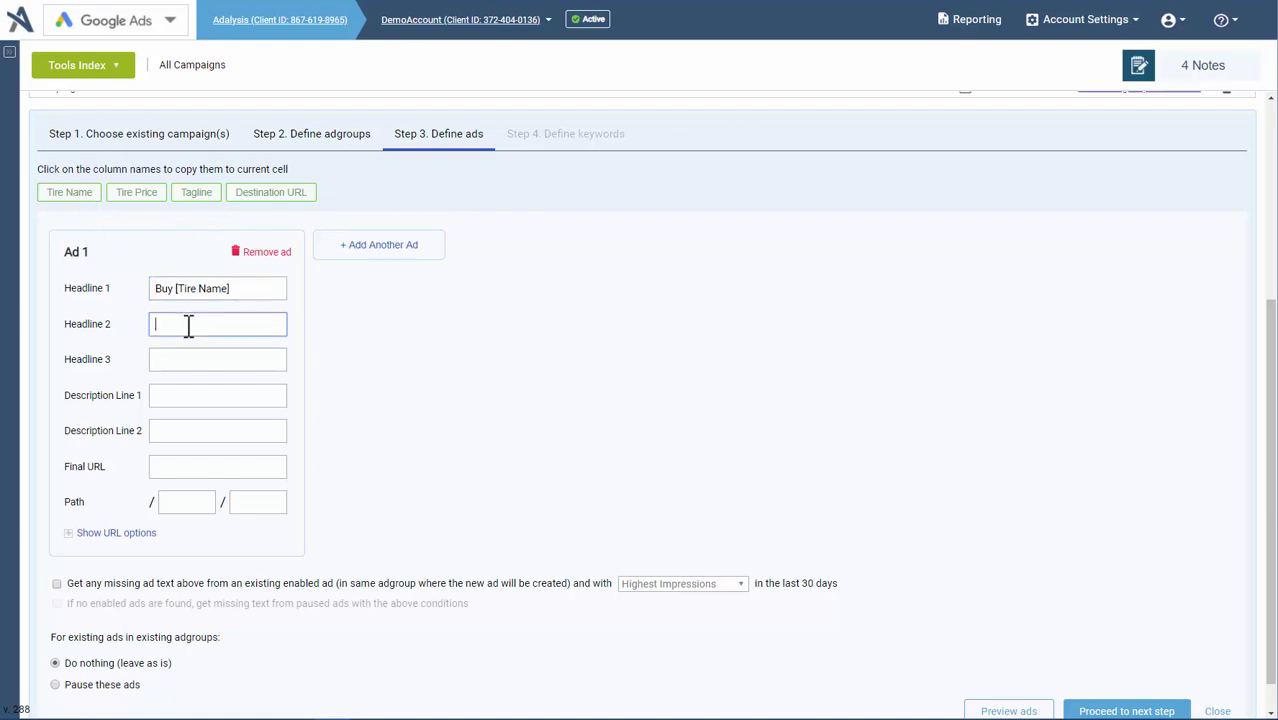
click(195, 195)
Step: Switch to the Campaign Builder - Tires2 sheet in Excel and examine the Tagline entries for the first tires
key(alt+Tab)
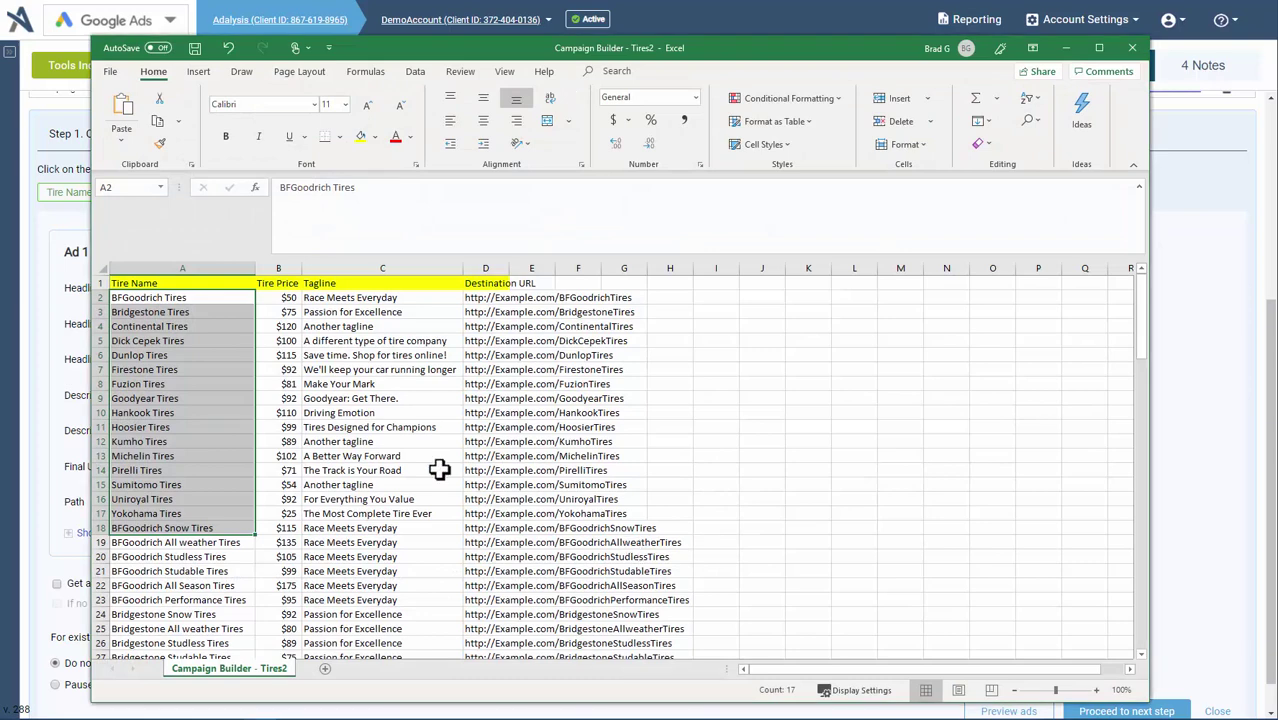
click(287, 384)
drag(328, 297, 335, 369)
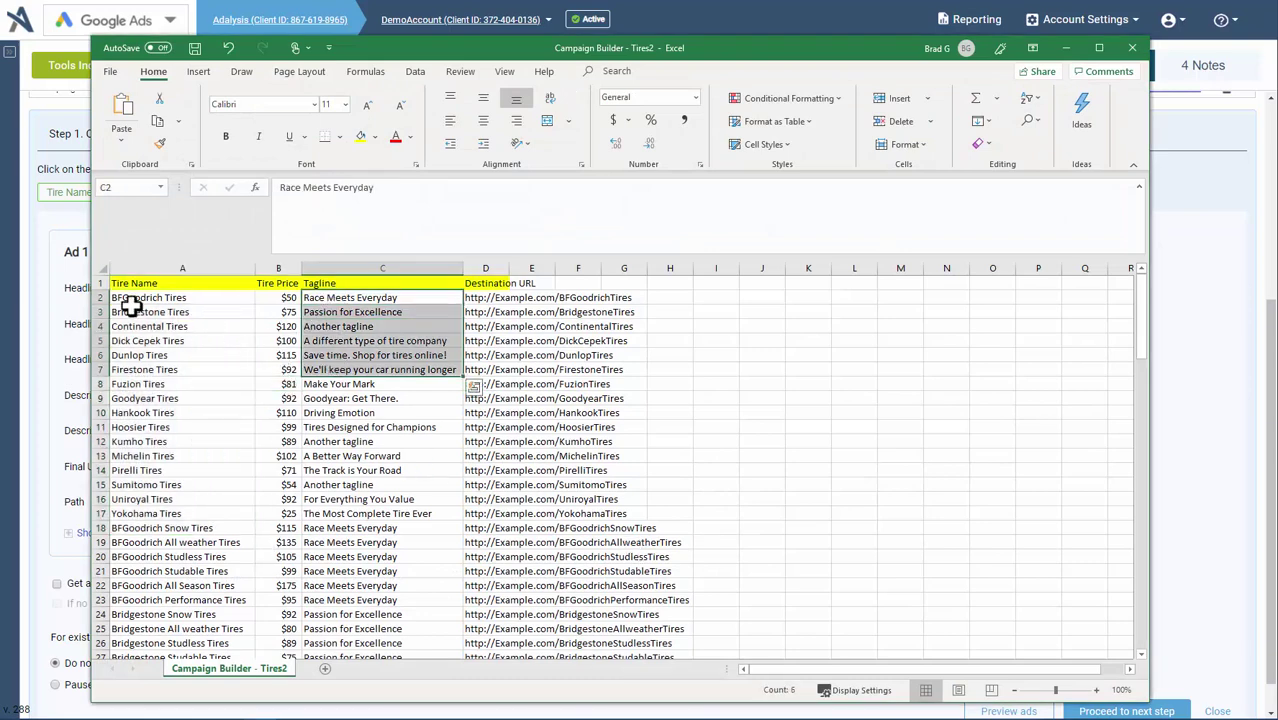
click(1066, 47)
Step: Set Ad 1's Headline 3 to "Prices starting from [Tire Price]"
click(222, 360)
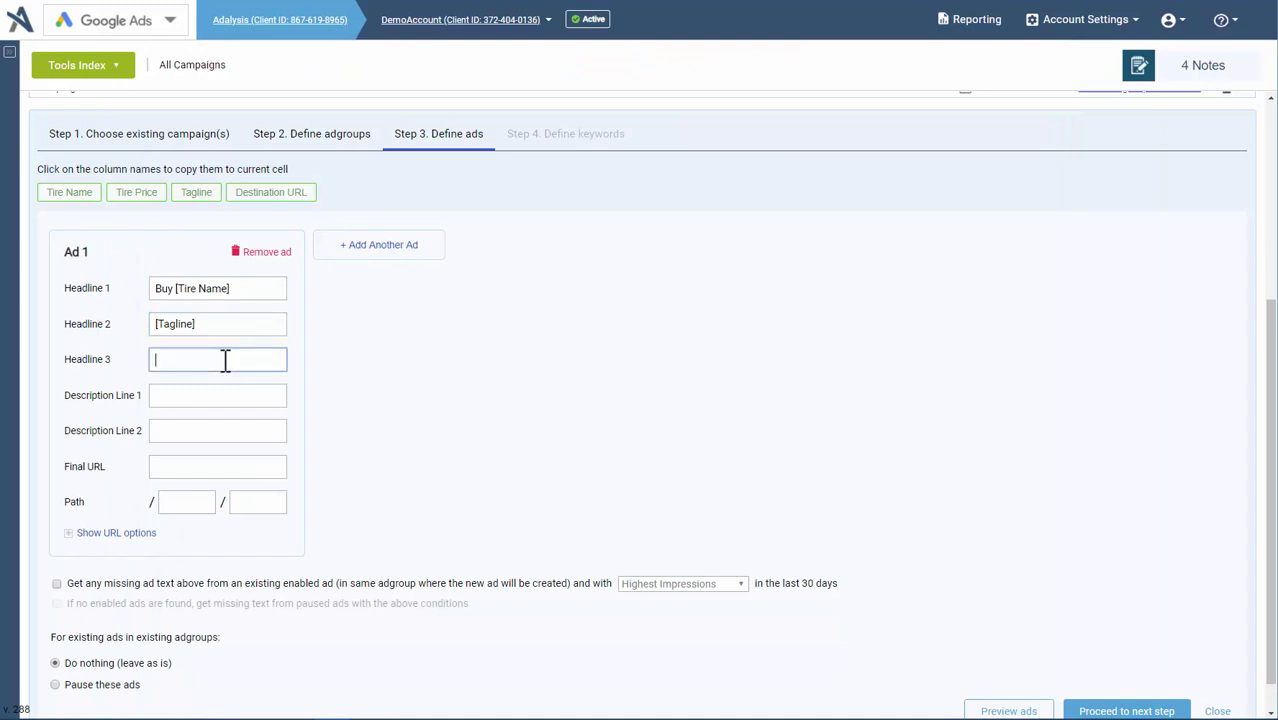
text(Prices starting from)
click(128, 197)
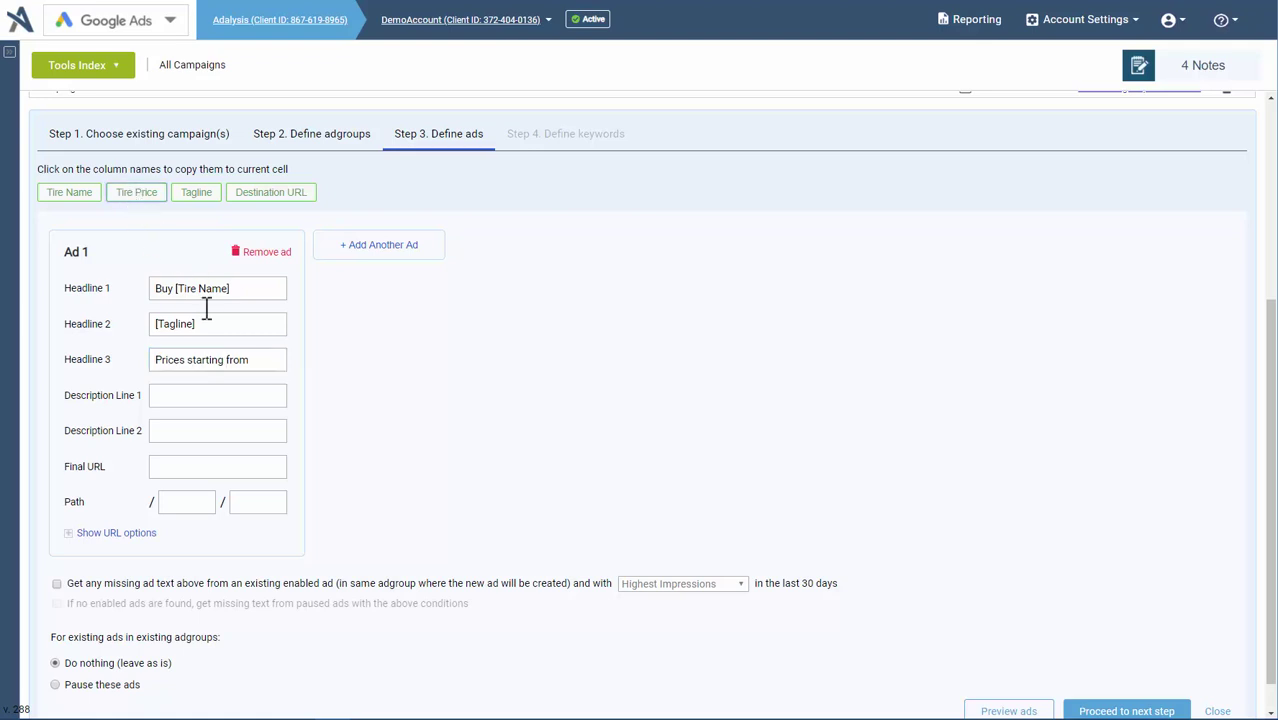
click(257, 360)
click(134, 200)
Step: Fill both description lines of Ad 1 with "Write a long description"
click(205, 400)
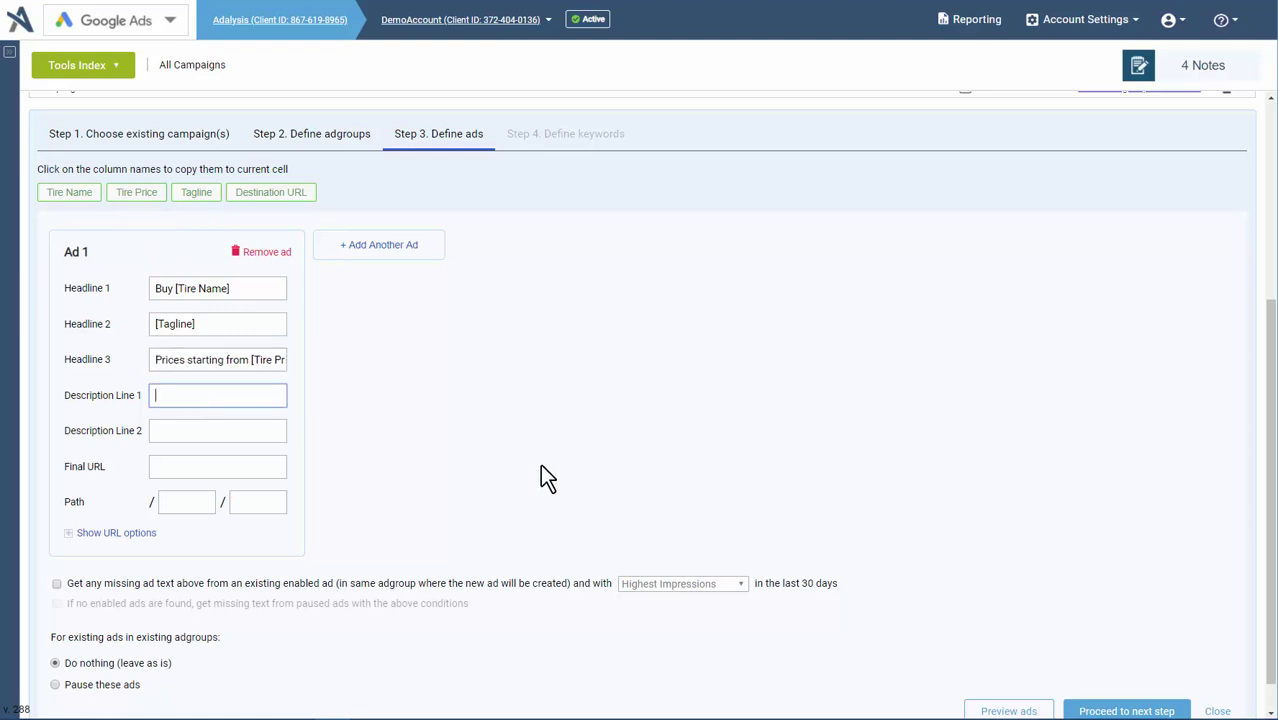
text(Write a long description)
click(234, 431)
text(Write a long description)
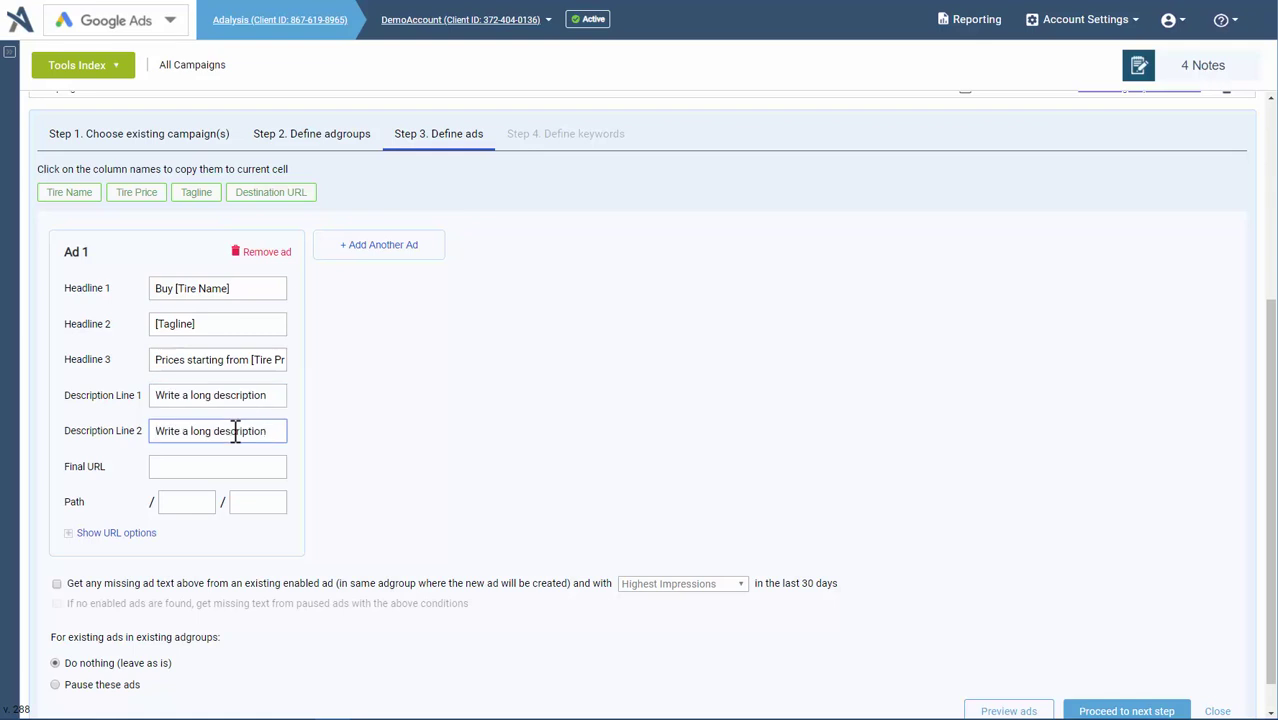
Step: Set Ad 1's Final URL to the [Destination URL] column and move on to its first path field
click(220, 468)
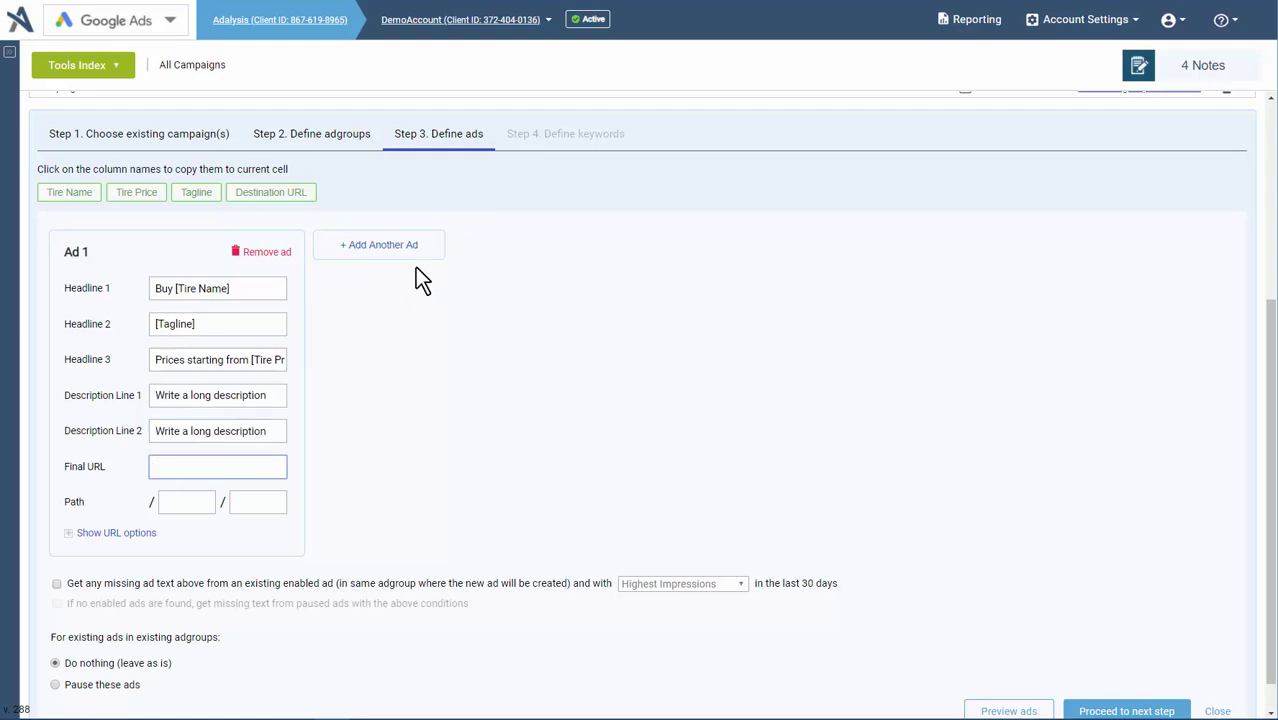
click(280, 192)
click(191, 502)
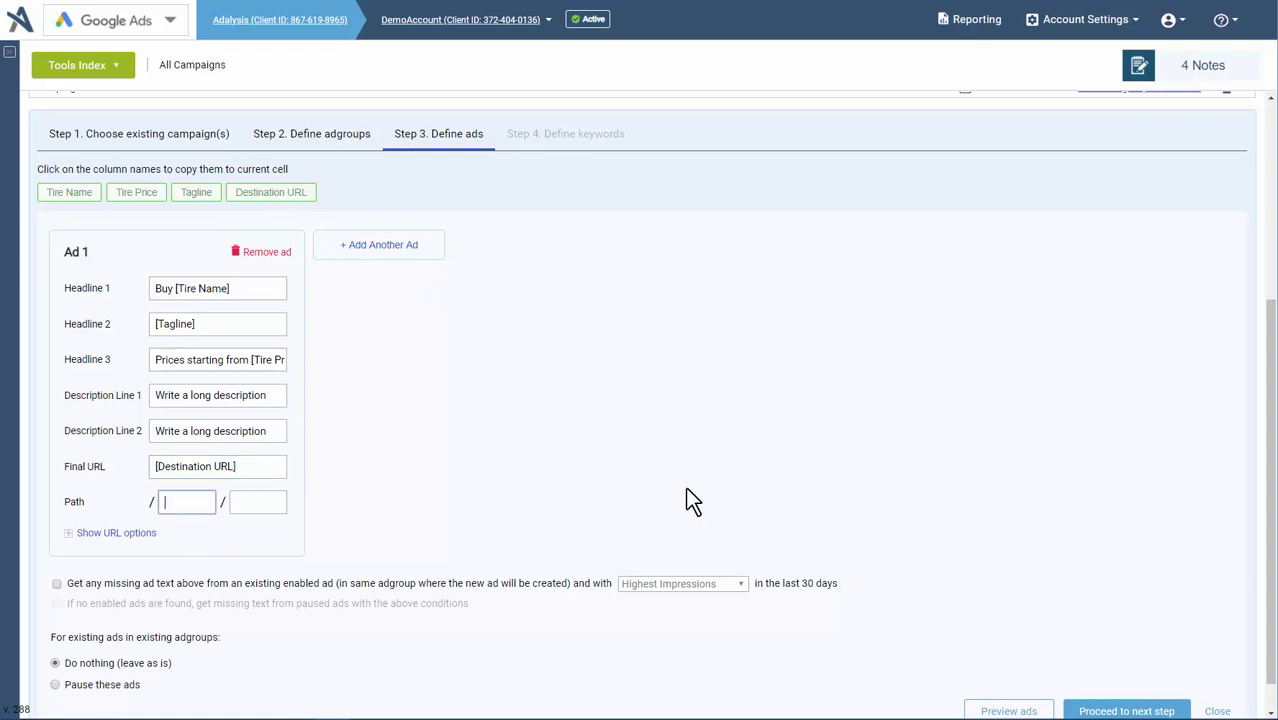
Step: Set Ad 1's first path field to the [Tire Name] column and preview the new ads, downloading the preview
click(56, 193)
scroll(461, 614, down, 1)
click(1005, 676)
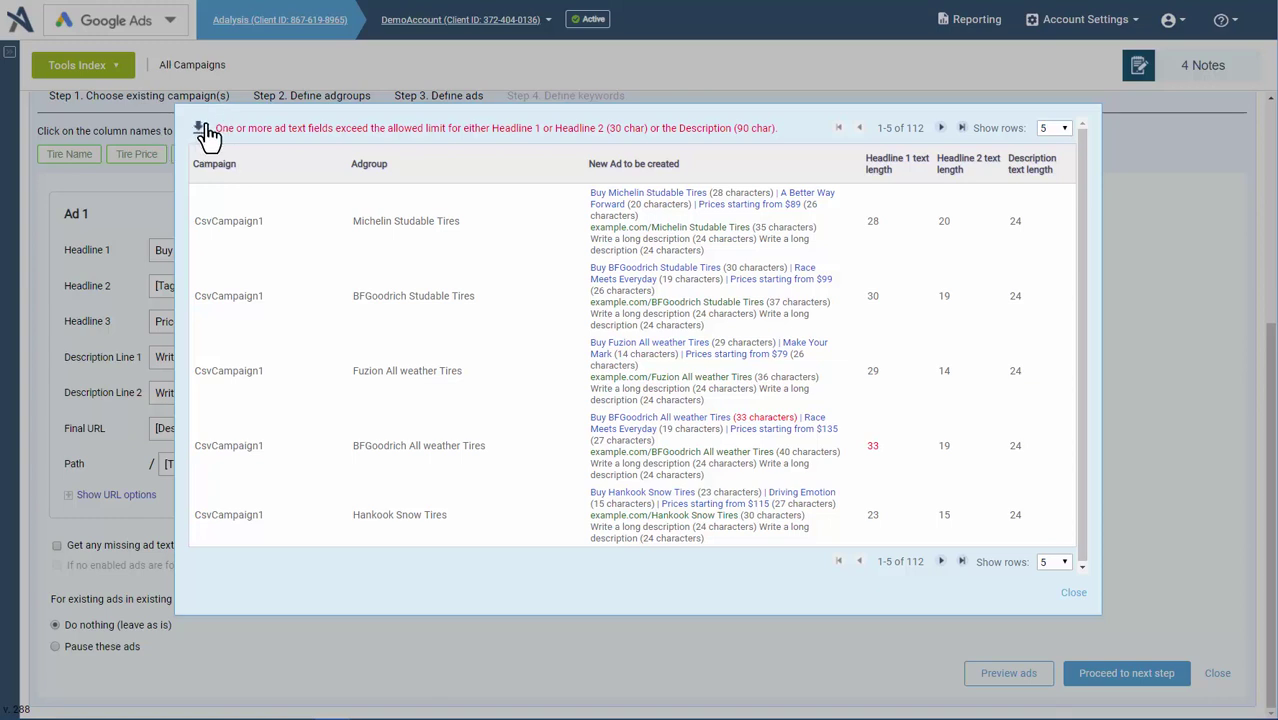
click(198, 128)
click(550, 690)
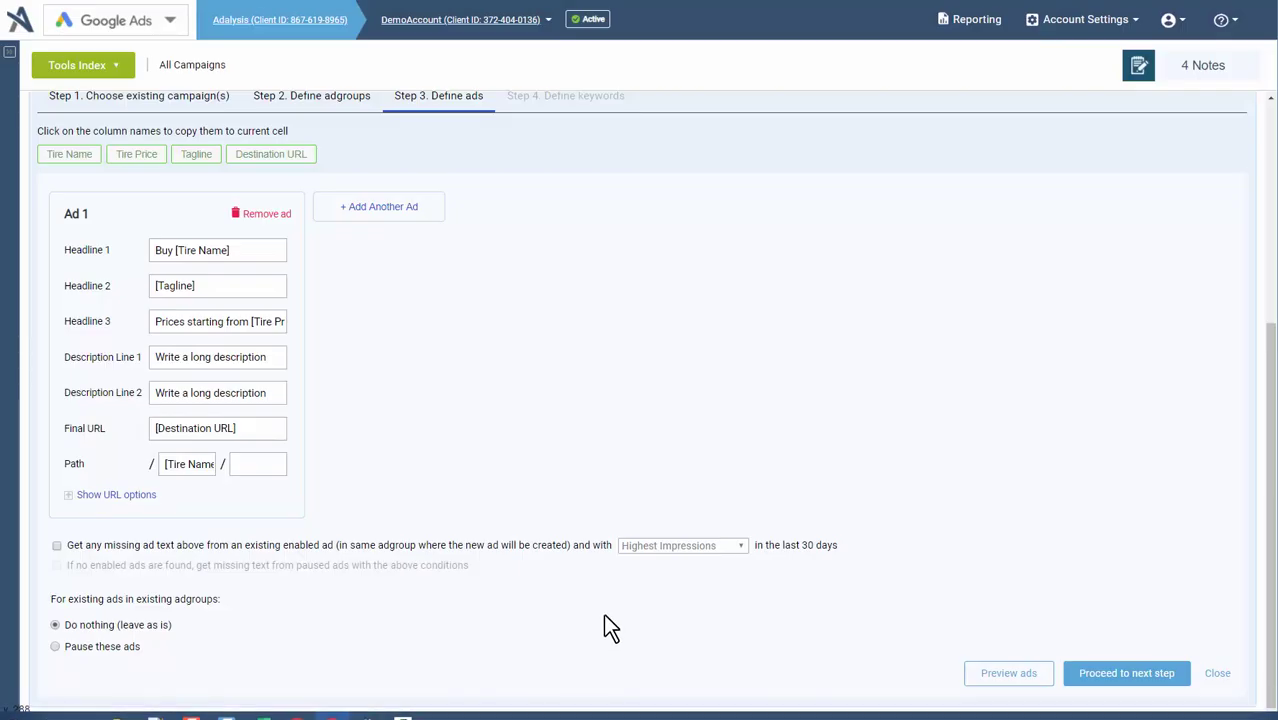
Step: Try a second ad with Headline 1 "[Tire Name] Starting from [Tire Price]" and remove that ad again
click(413, 212)
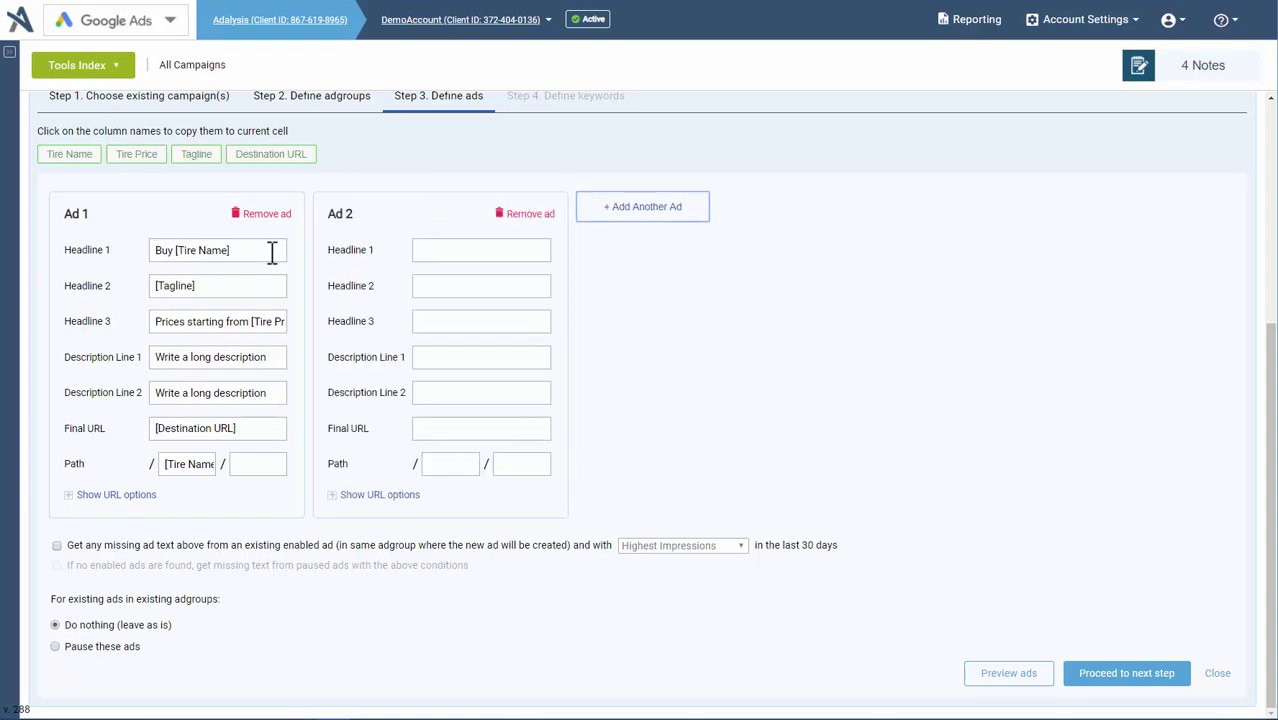
click(471, 248)
click(72, 156)
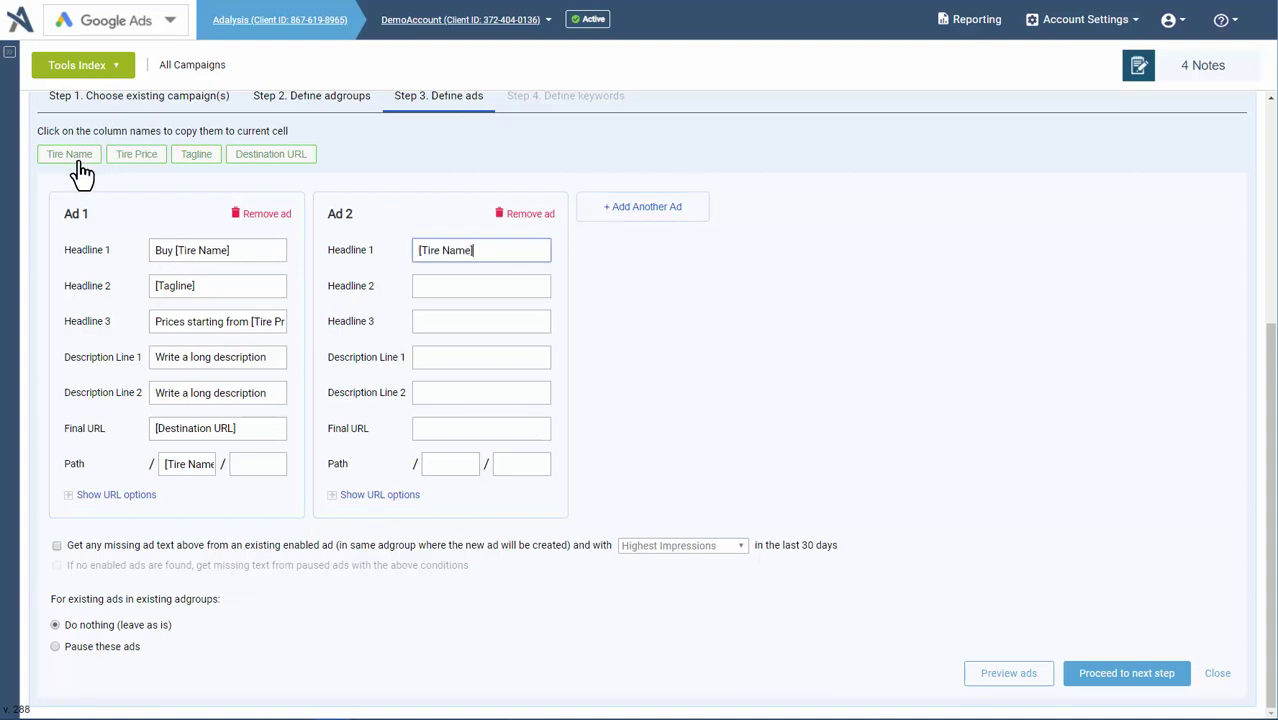
text(Starting from)
click(140, 155)
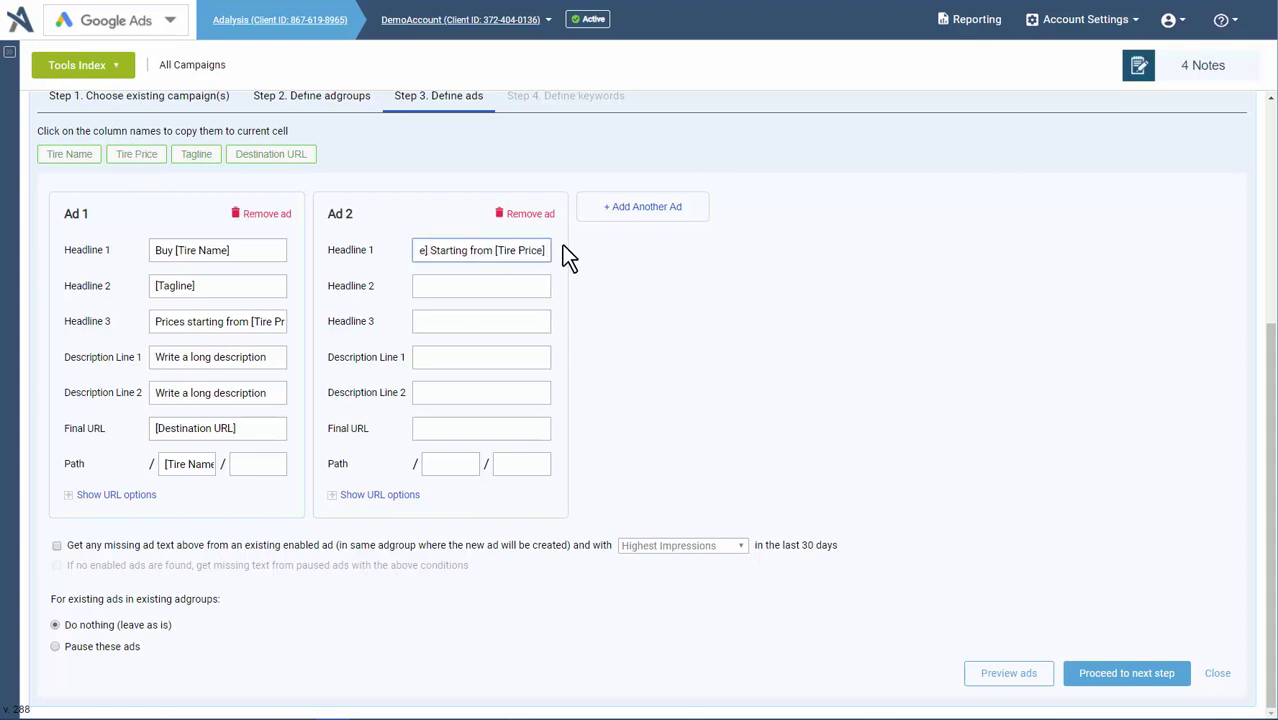
click(528, 214)
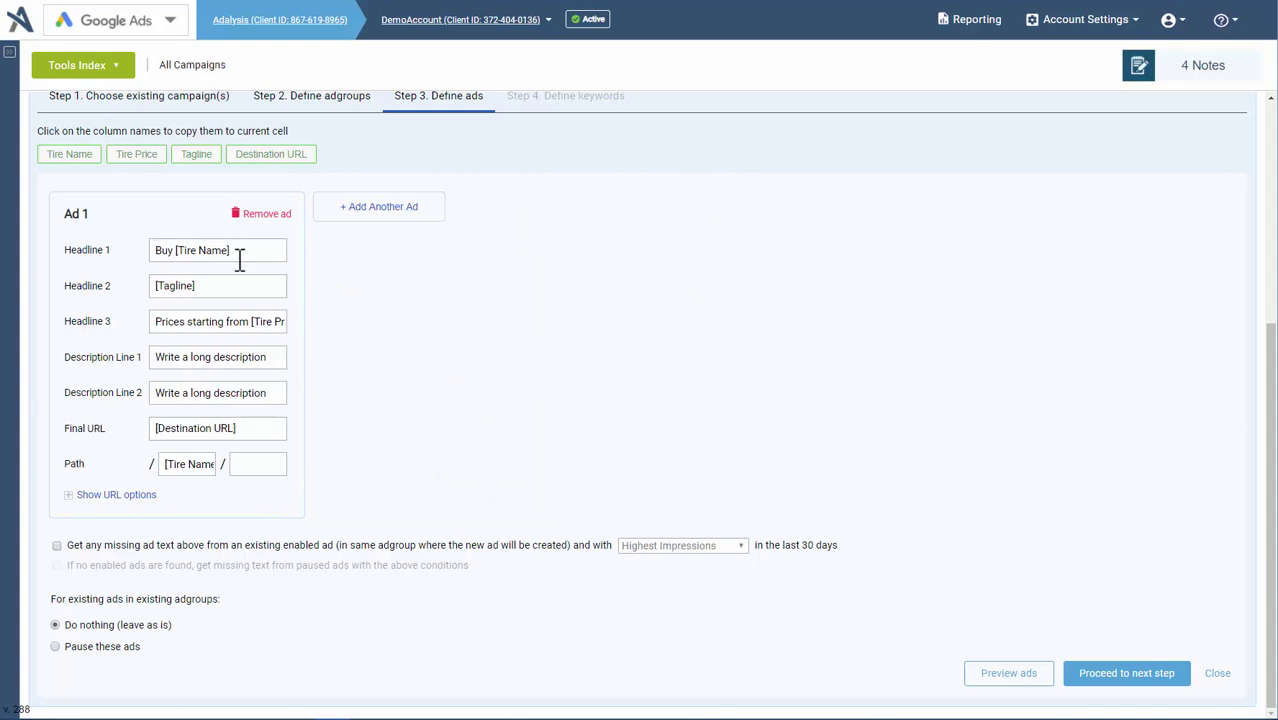
Step: Turn on getting missing ad text from an existing enabled ad with Highest Impressions, and switch it off again
click(58, 545)
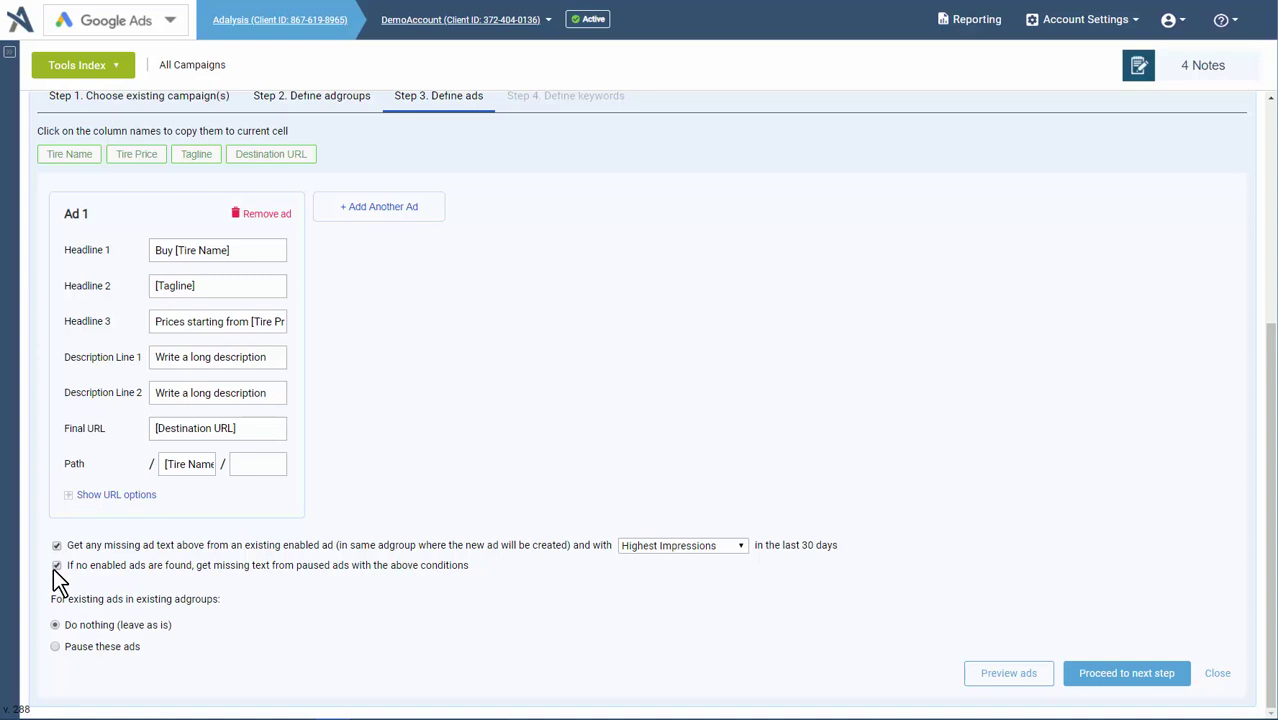
scroll(53, 568, up, 4)
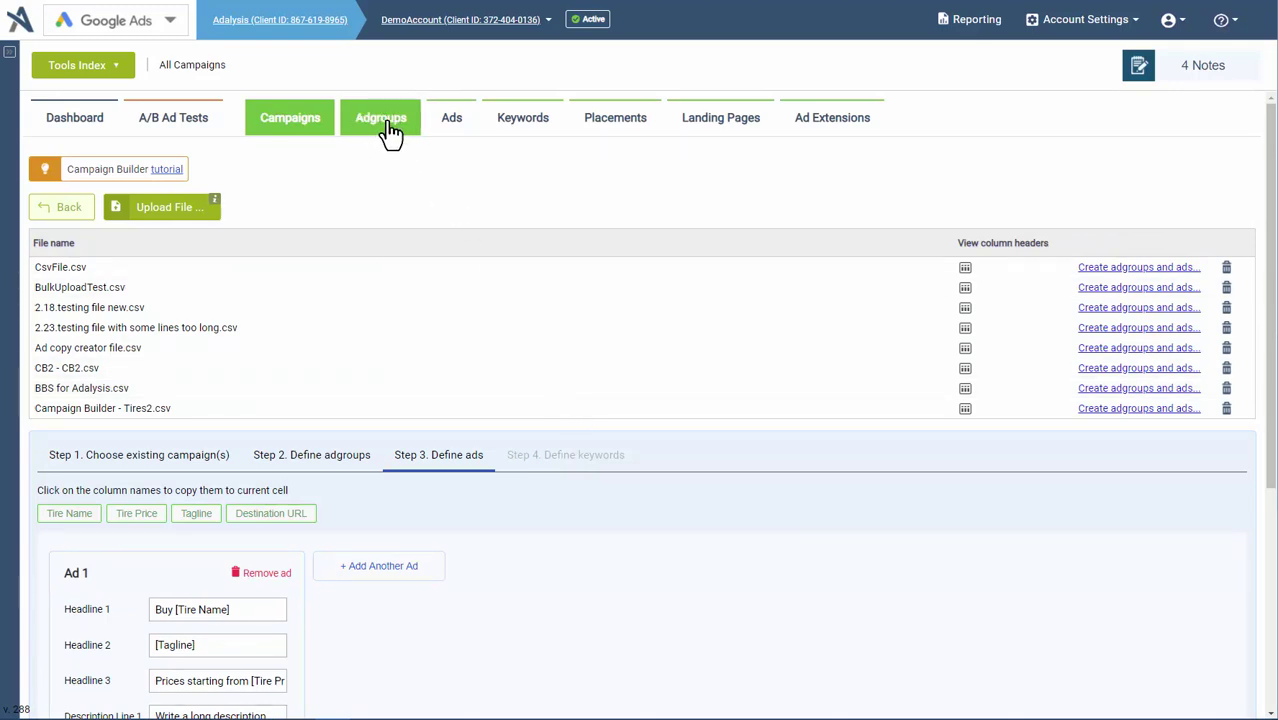
scroll(728, 462, down, 3)
scroll(728, 472, down, 1)
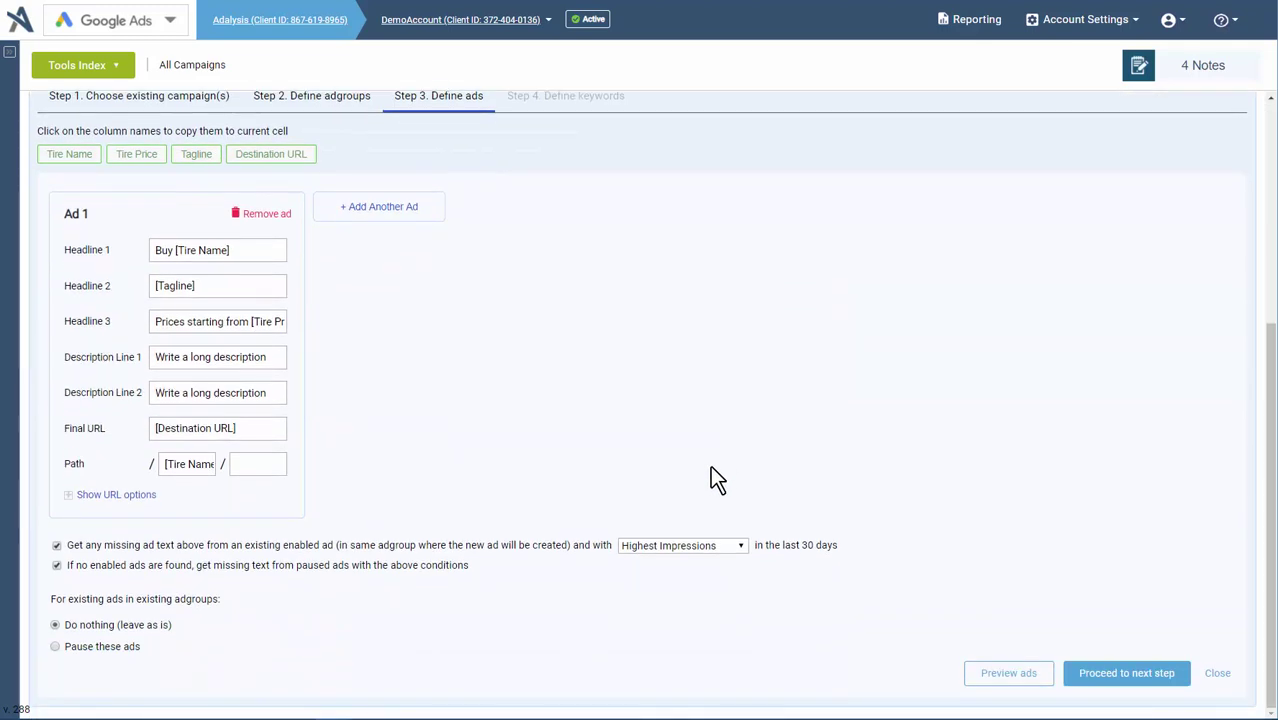
click(56, 546)
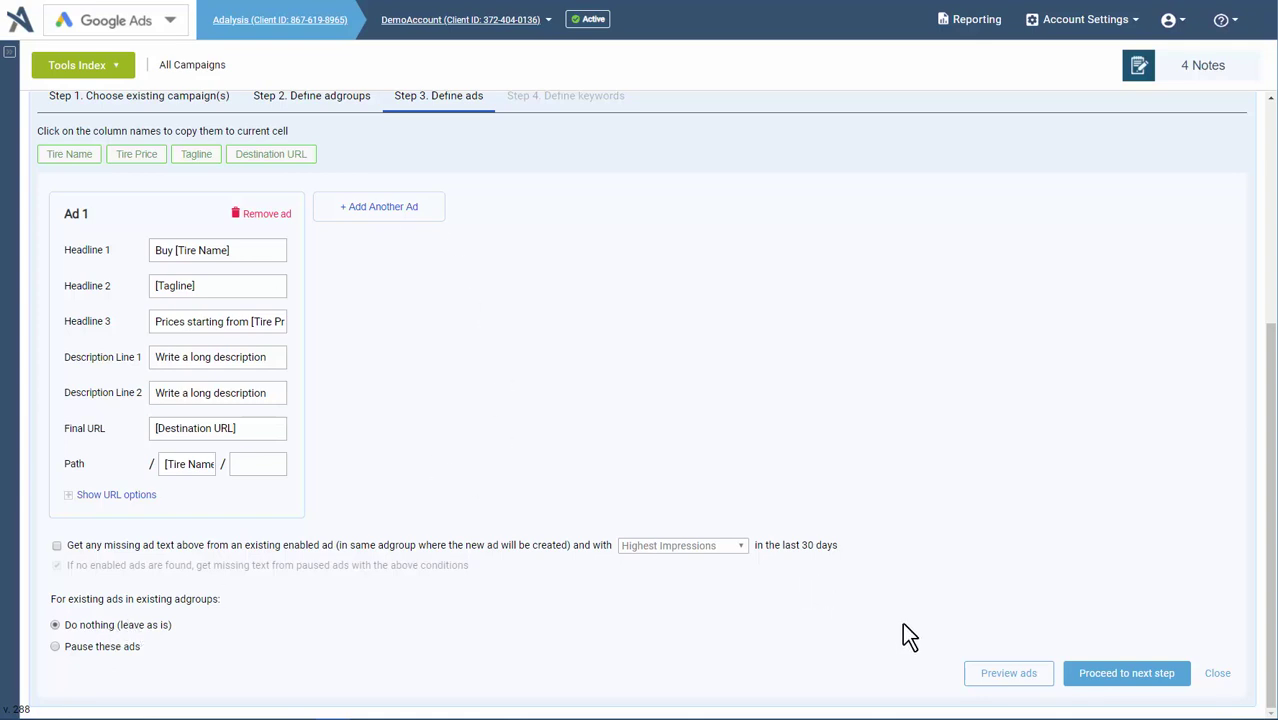
Step: Proceed to defining keywords and set Keyword 1 to the [Tire Name] column with Phrase match type
click(1112, 680)
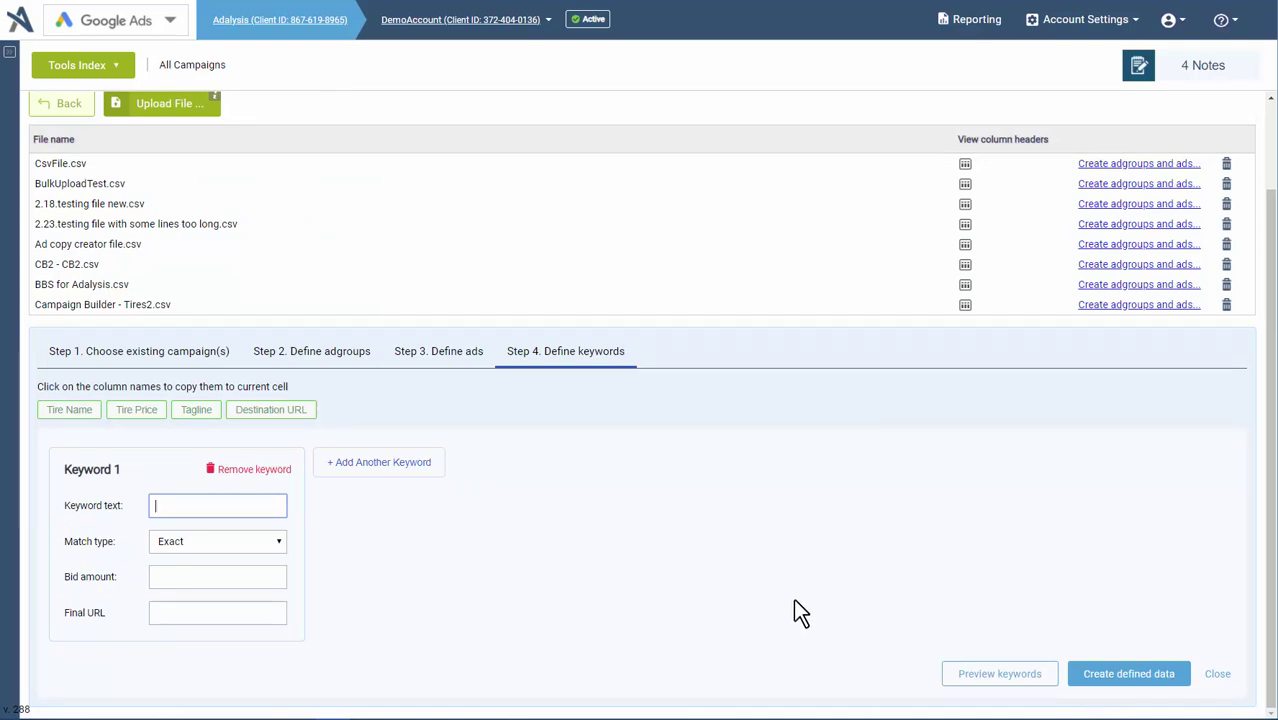
click(82, 419)
click(201, 543)
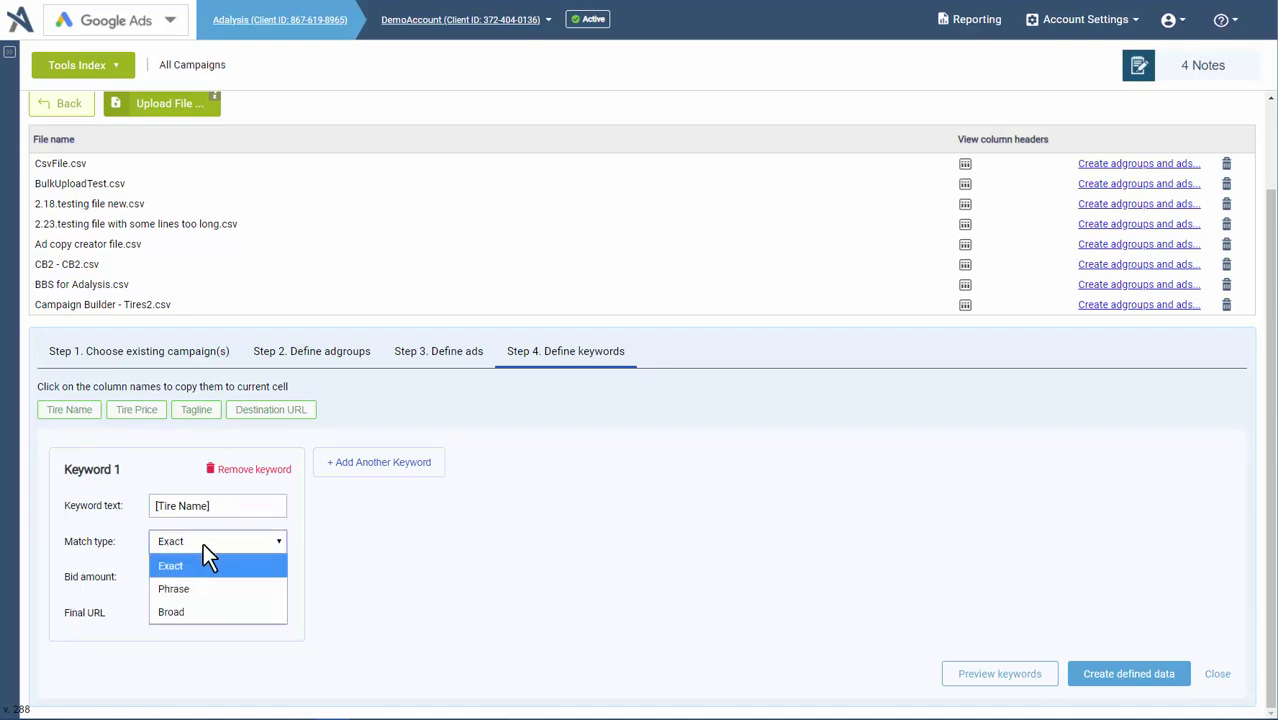
click(199, 592)
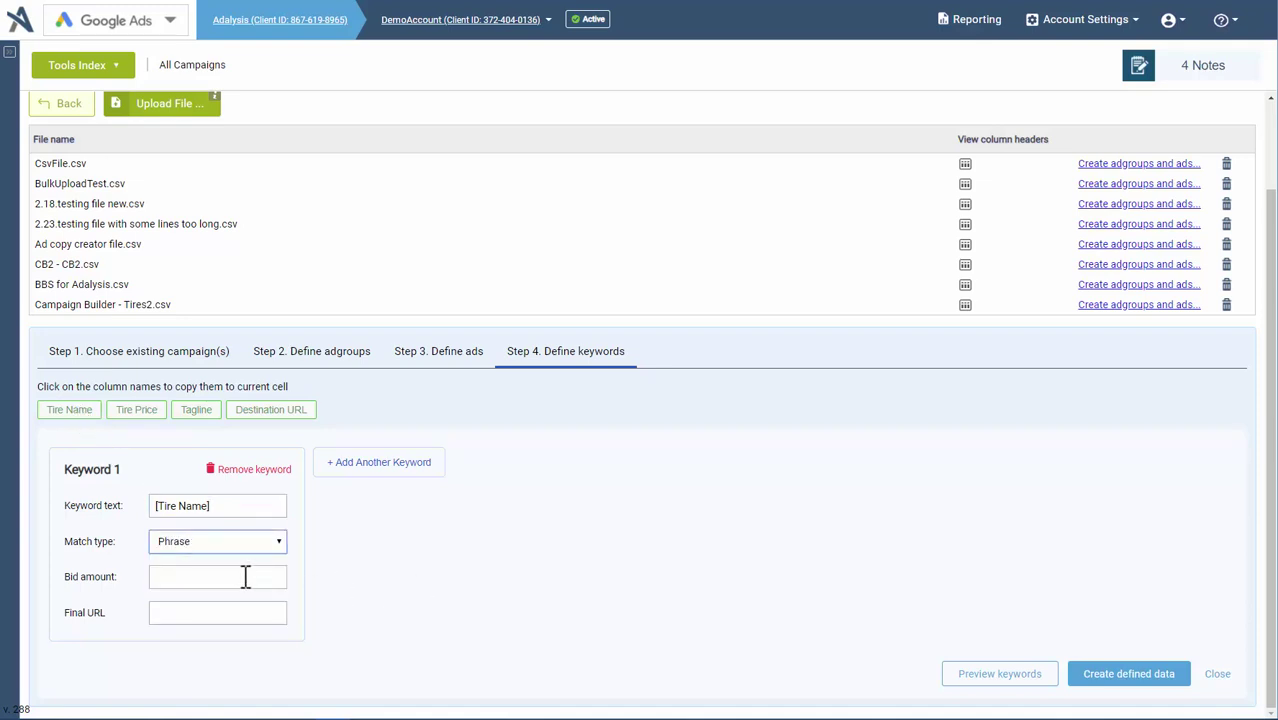
Step: Add and remove a blank second keyword, and preview the keywords to be created in each adgroup
click(408, 465)
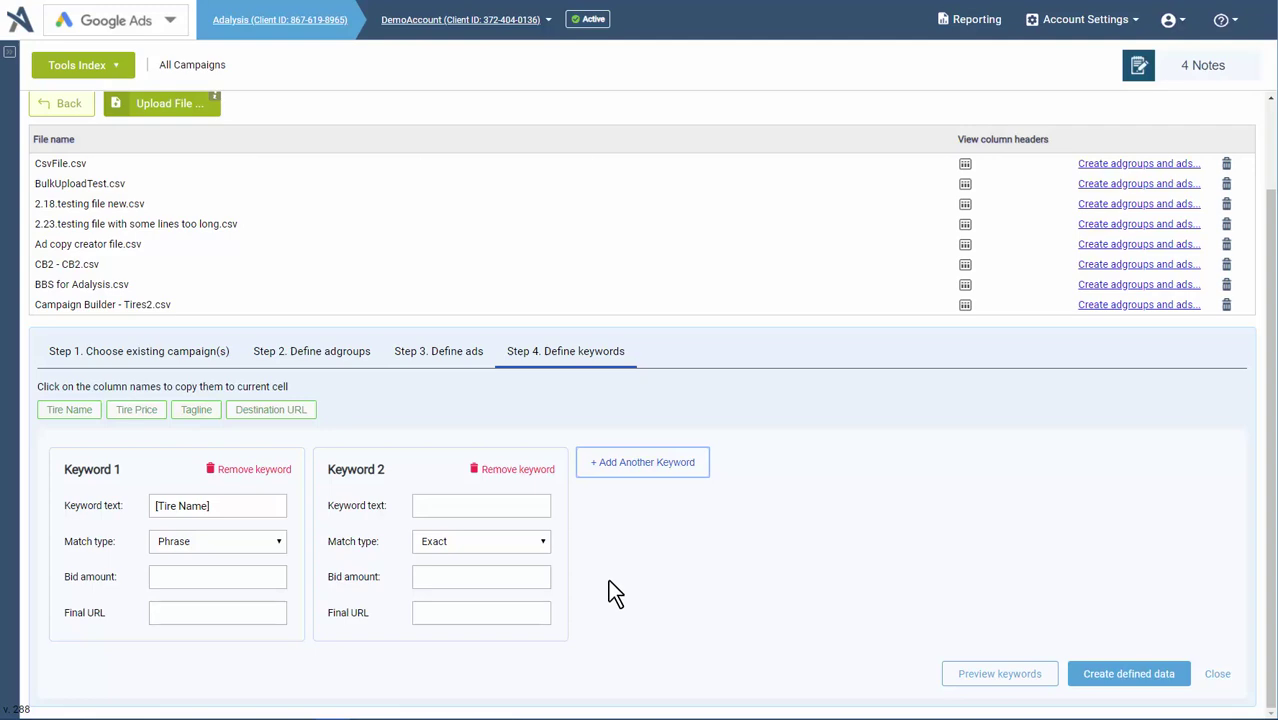
click(508, 470)
click(1005, 675)
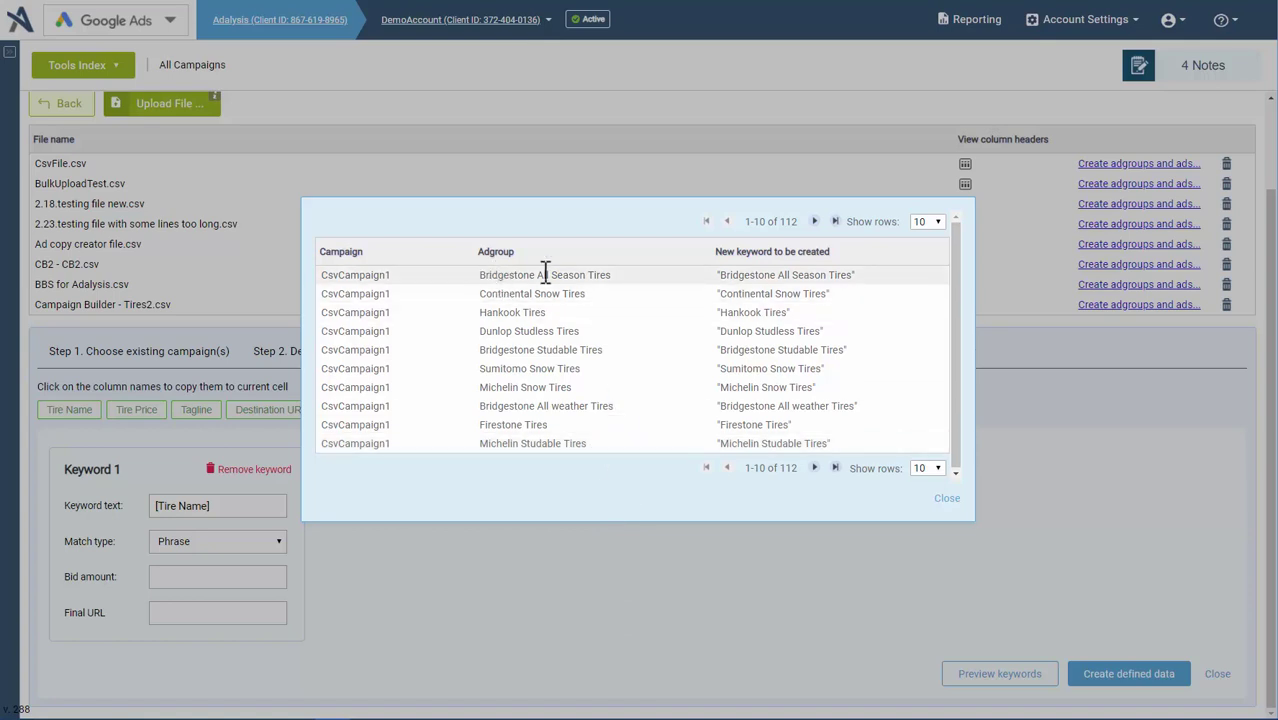
drag(488, 275, 843, 278)
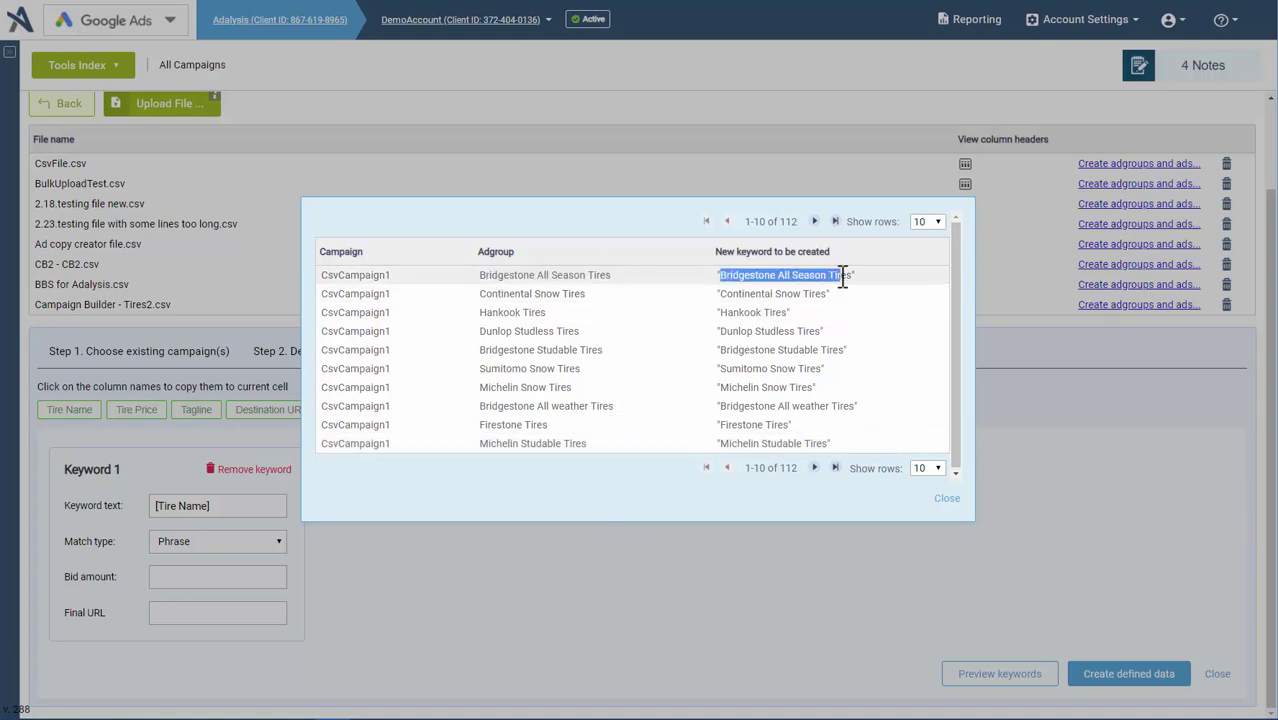
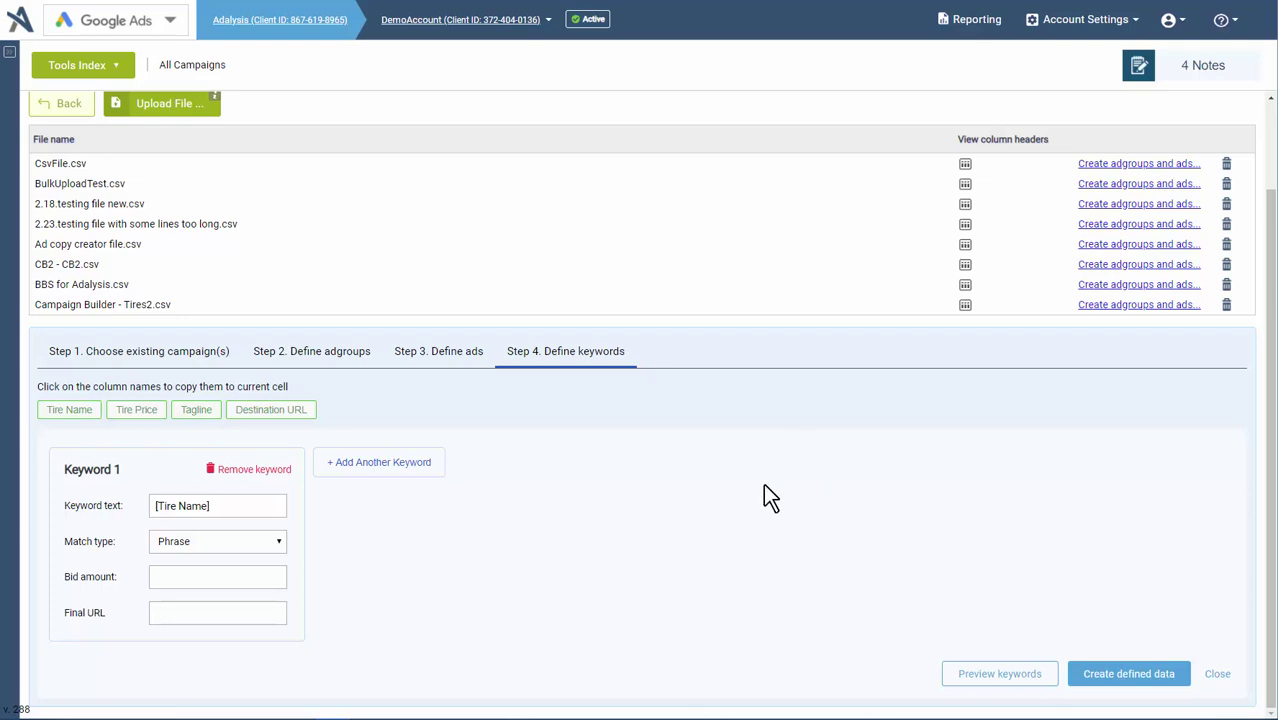
Step: Review the campaign, adgroup and ad definitions entered in Steps 1 to 3 of the builder
click(441, 352)
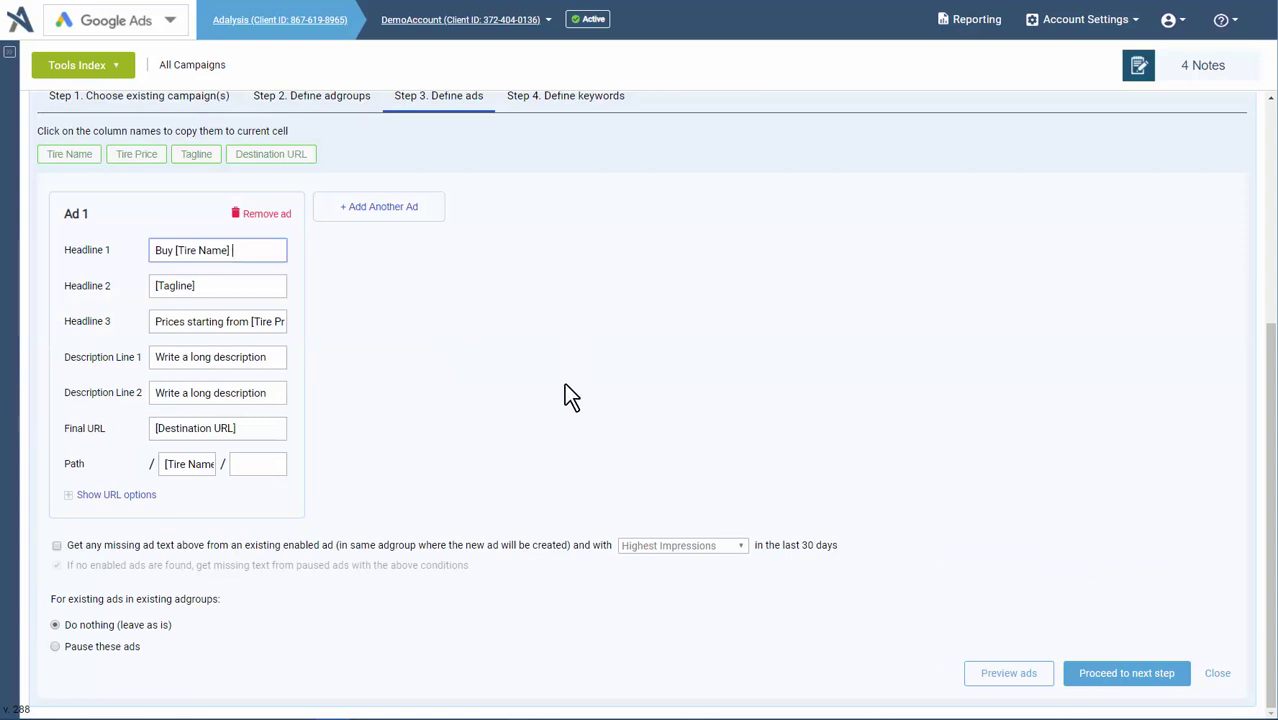
scroll(334, 180, up, 2)
click(328, 241)
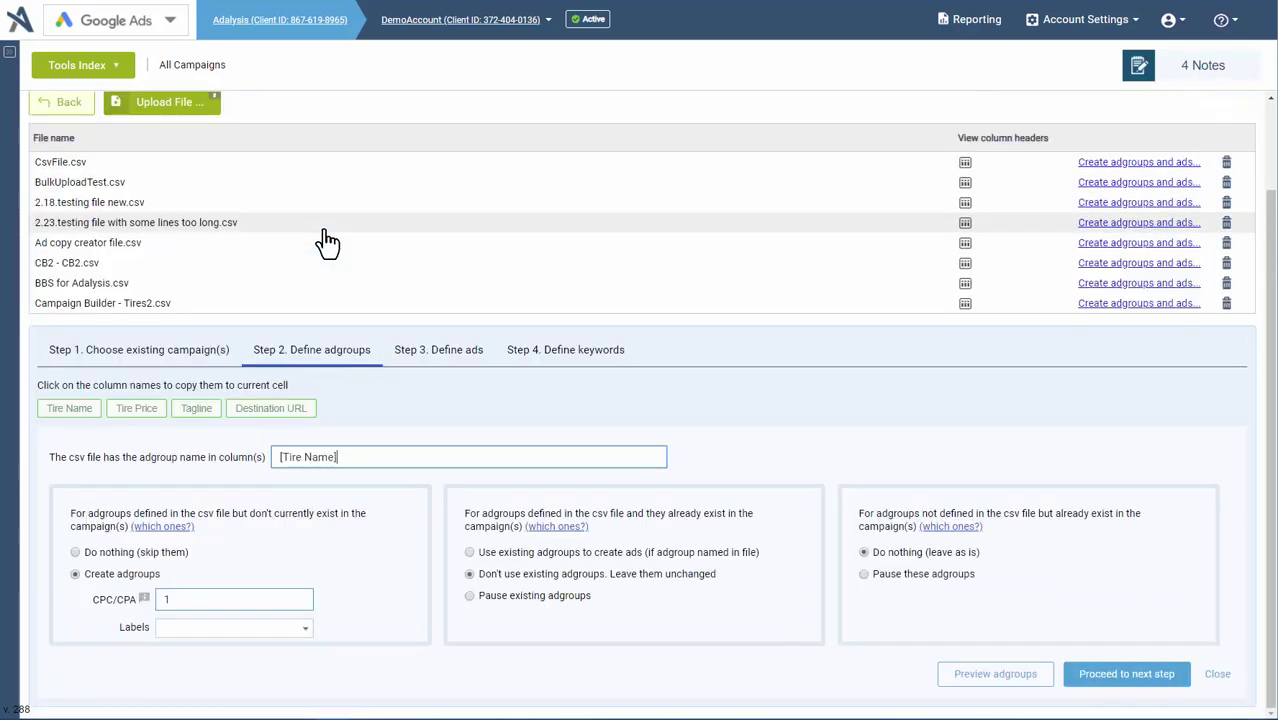
click(583, 363)
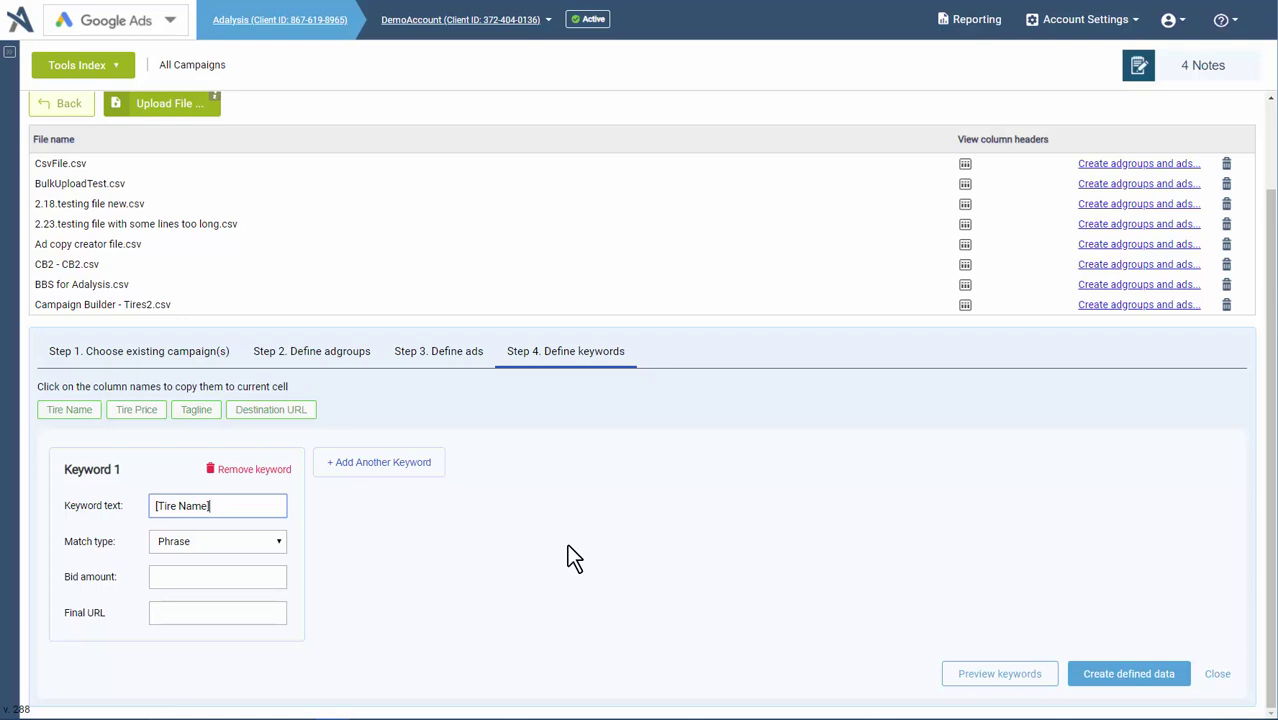
click(160, 354)
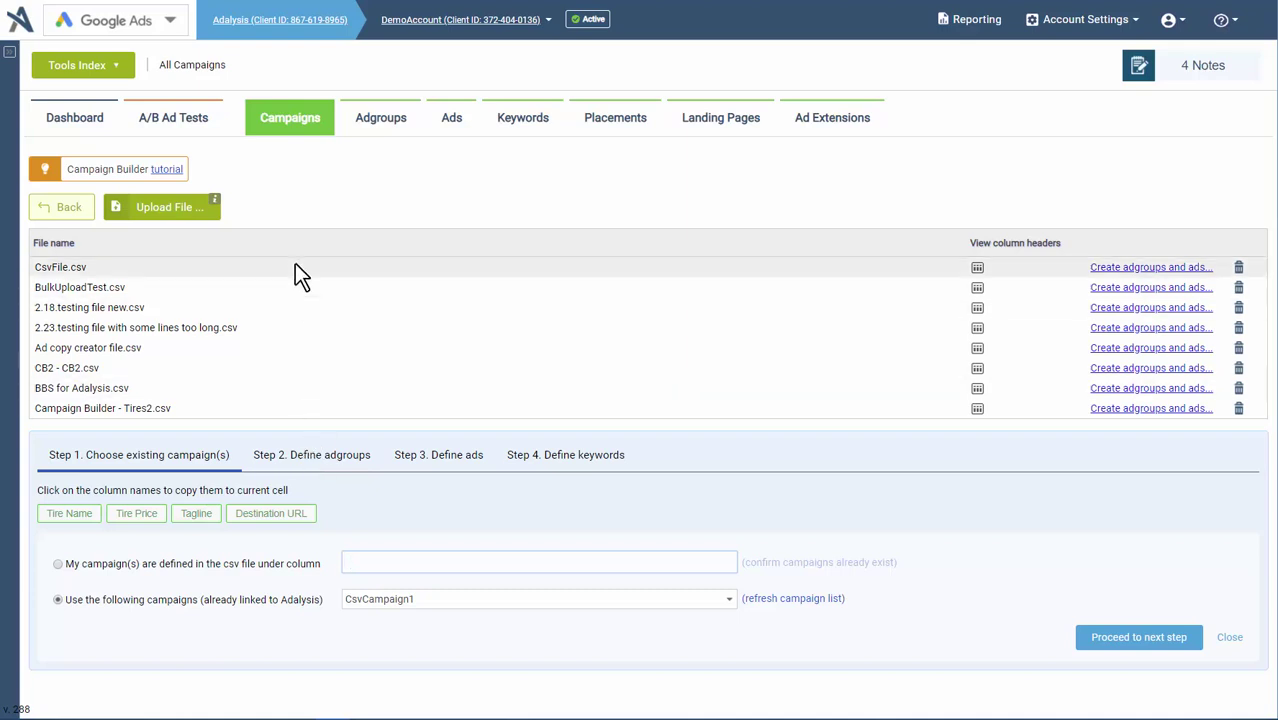
click(311, 462)
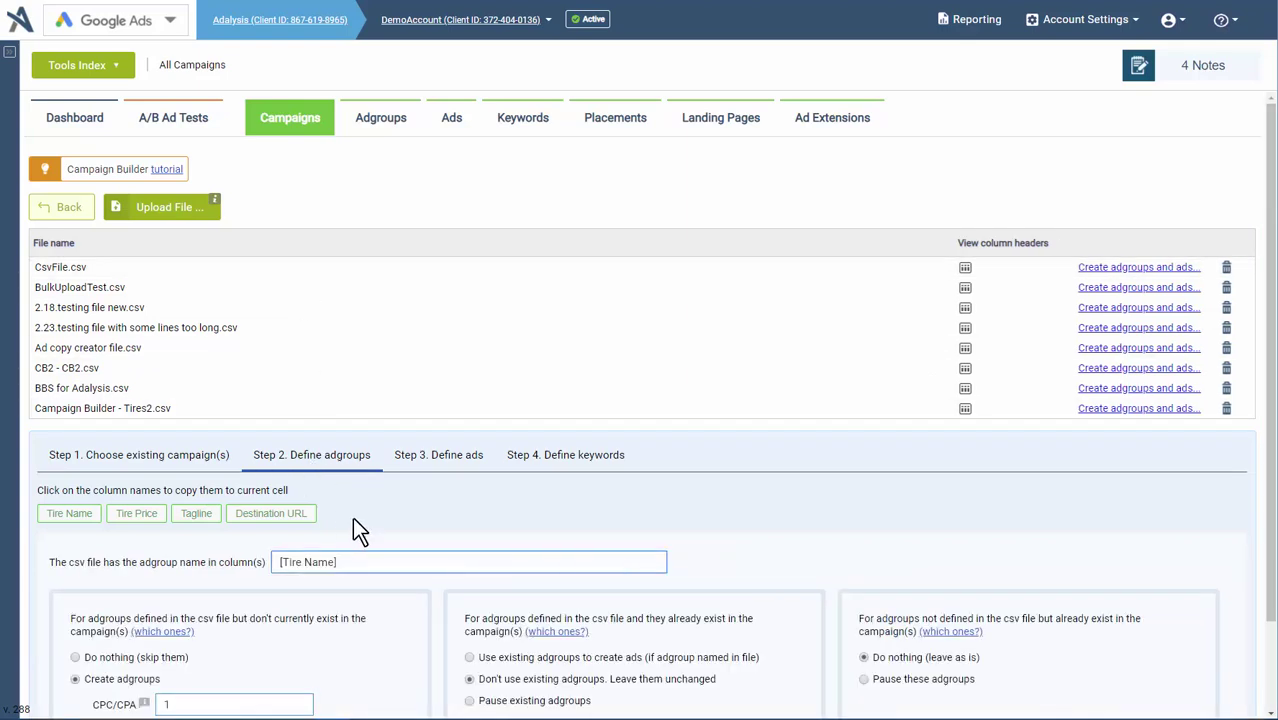
scroll(350, 528, down, 1)
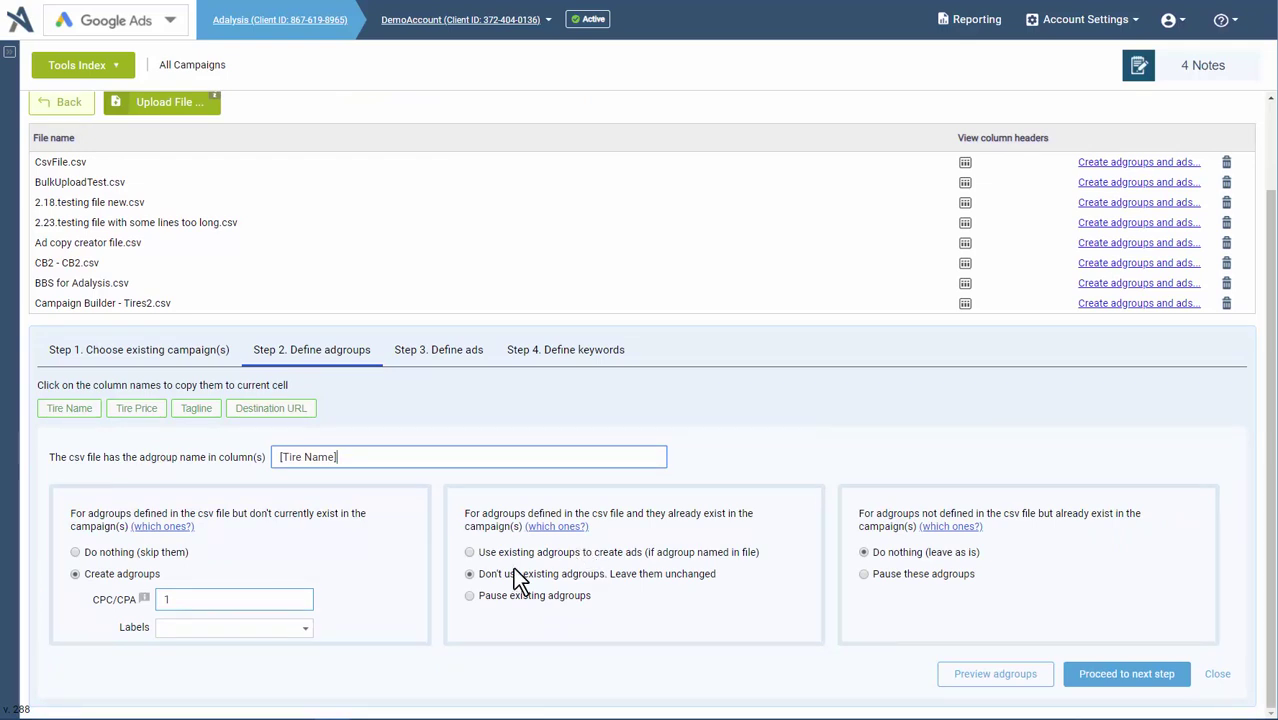
click(443, 355)
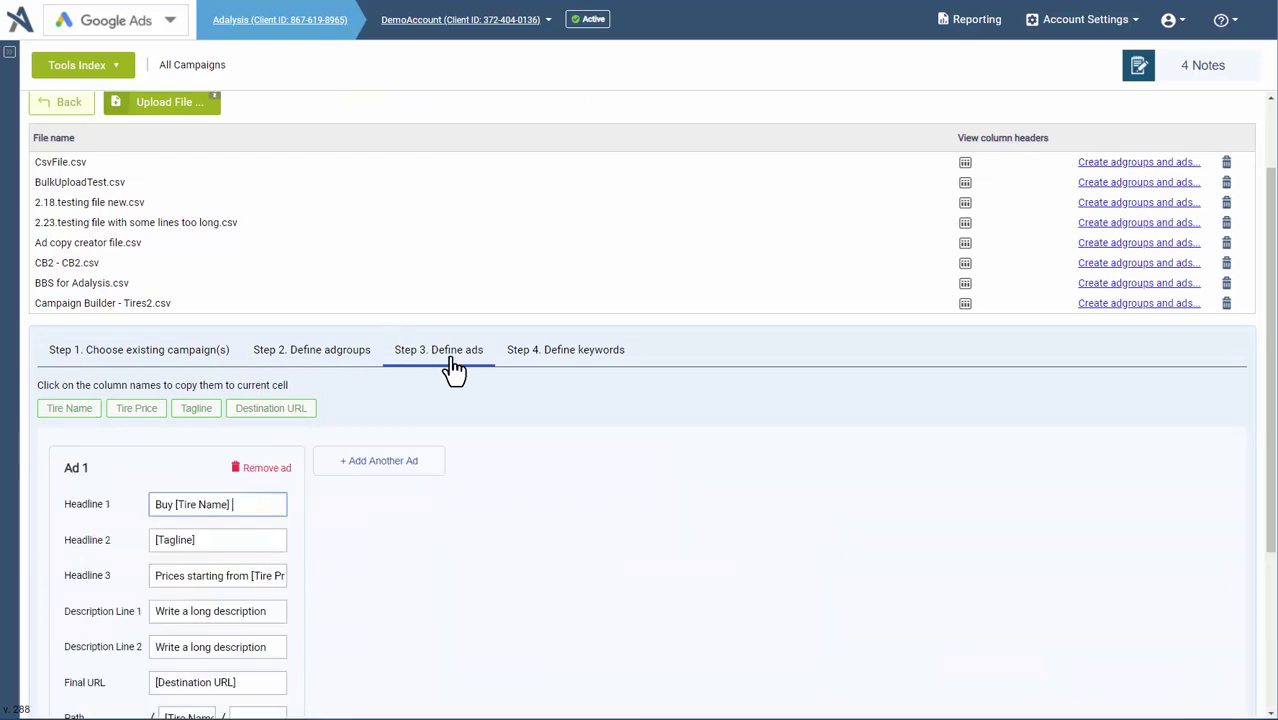
scroll(257, 478, down, 2)
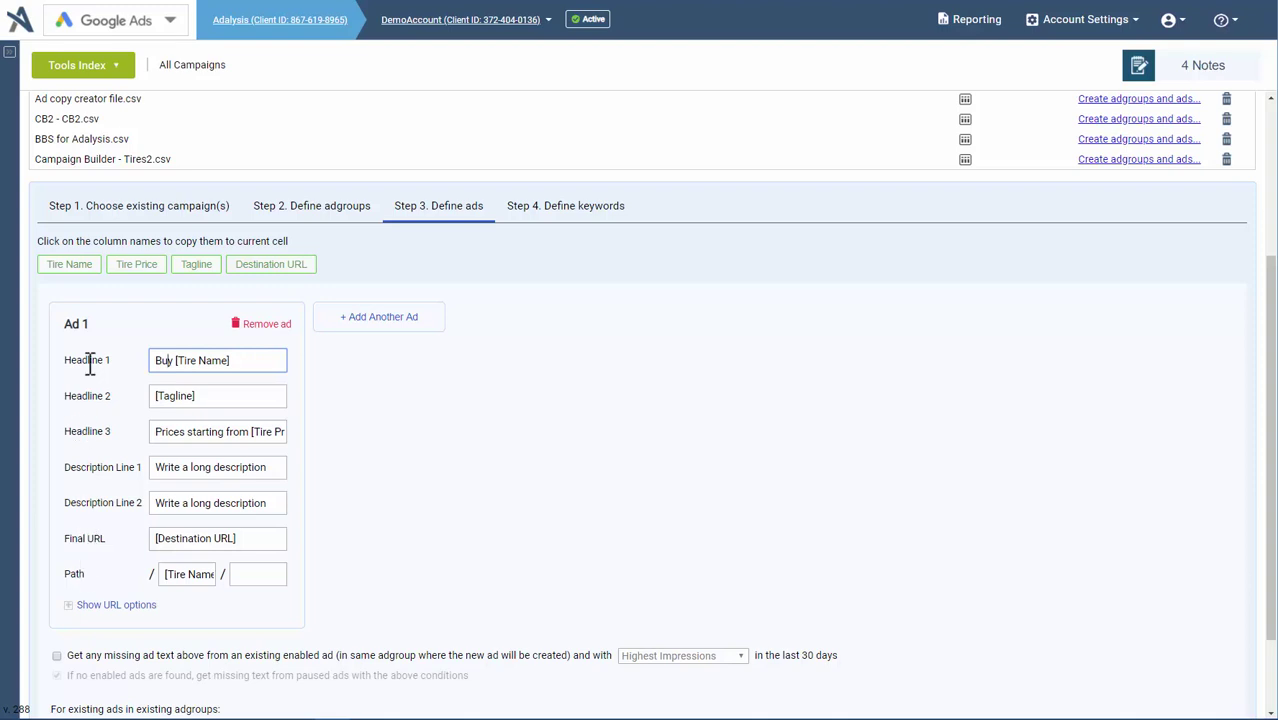
Step: Delete the word "Prices" from Ad 1's Headline 3, and append the [Tagline] column to Keyword 1's text
triple_click(176, 431)
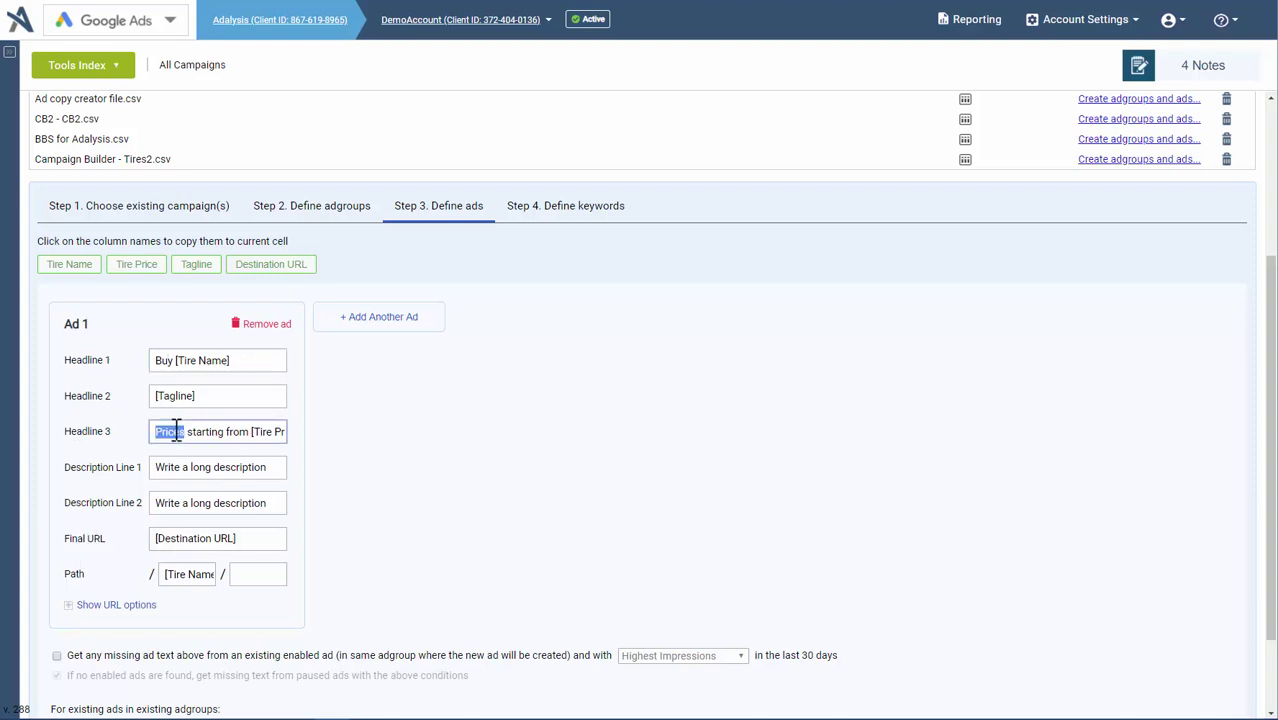
key(BackSpace)
click(592, 212)
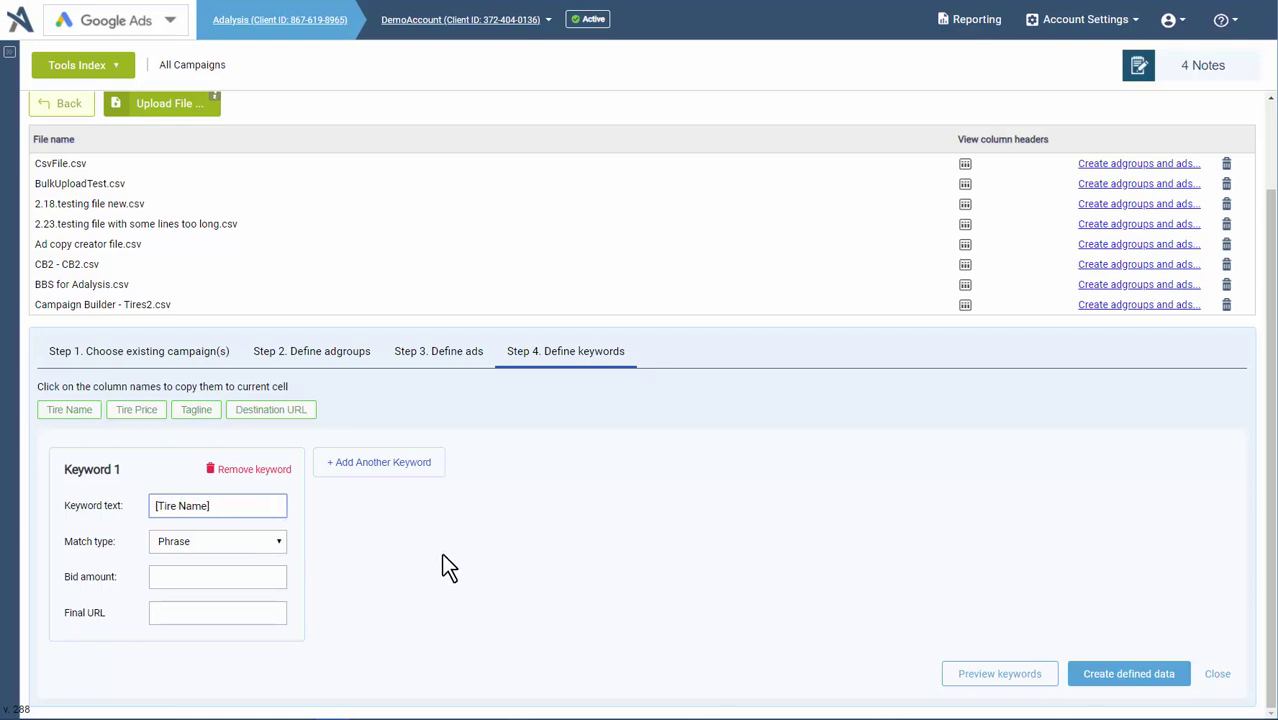
click(196, 411)
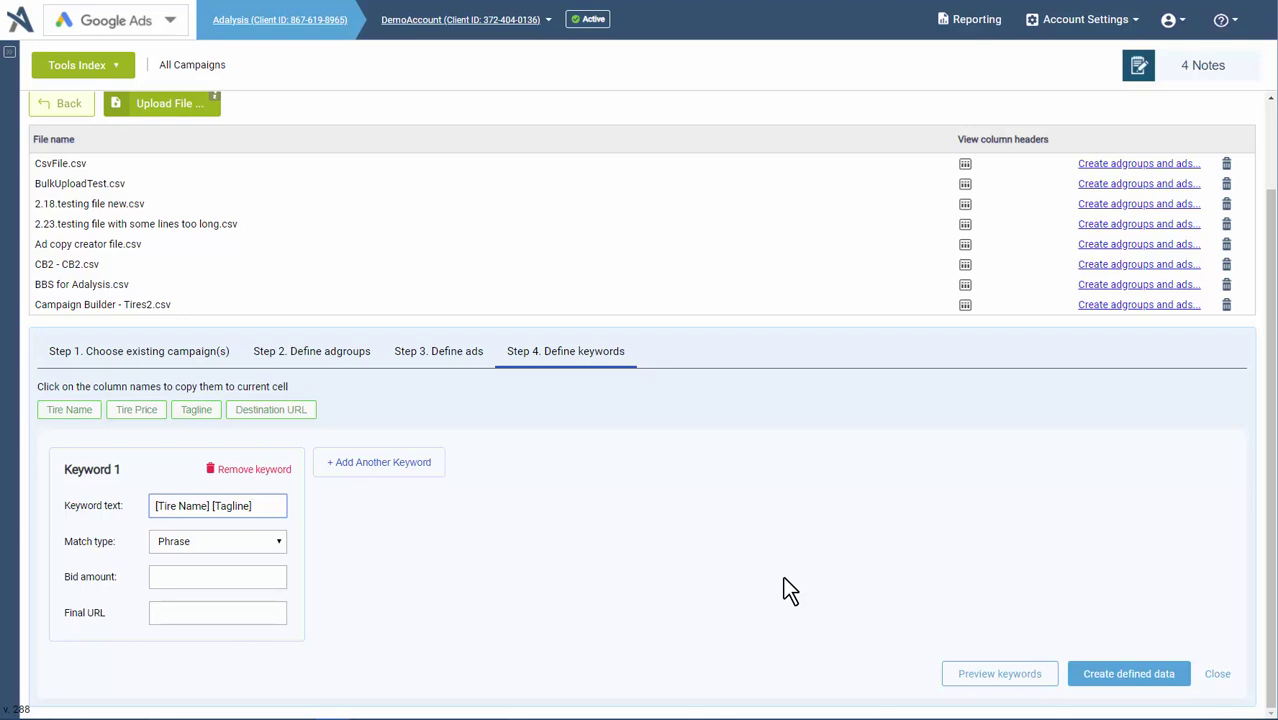
Step: View the column headers of the uploaded files CsvFile.csv and BulkUploadTest.csv
scroll(967, 529, up, 1)
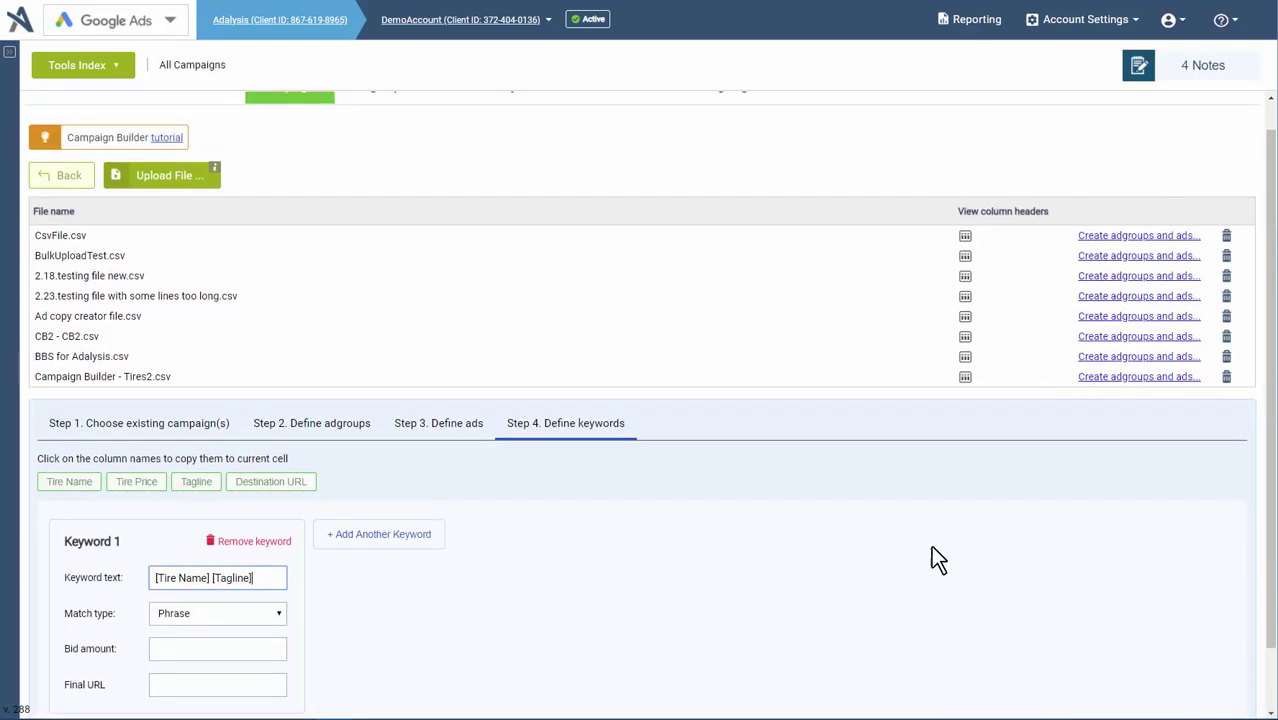
drag(38, 234, 56, 238)
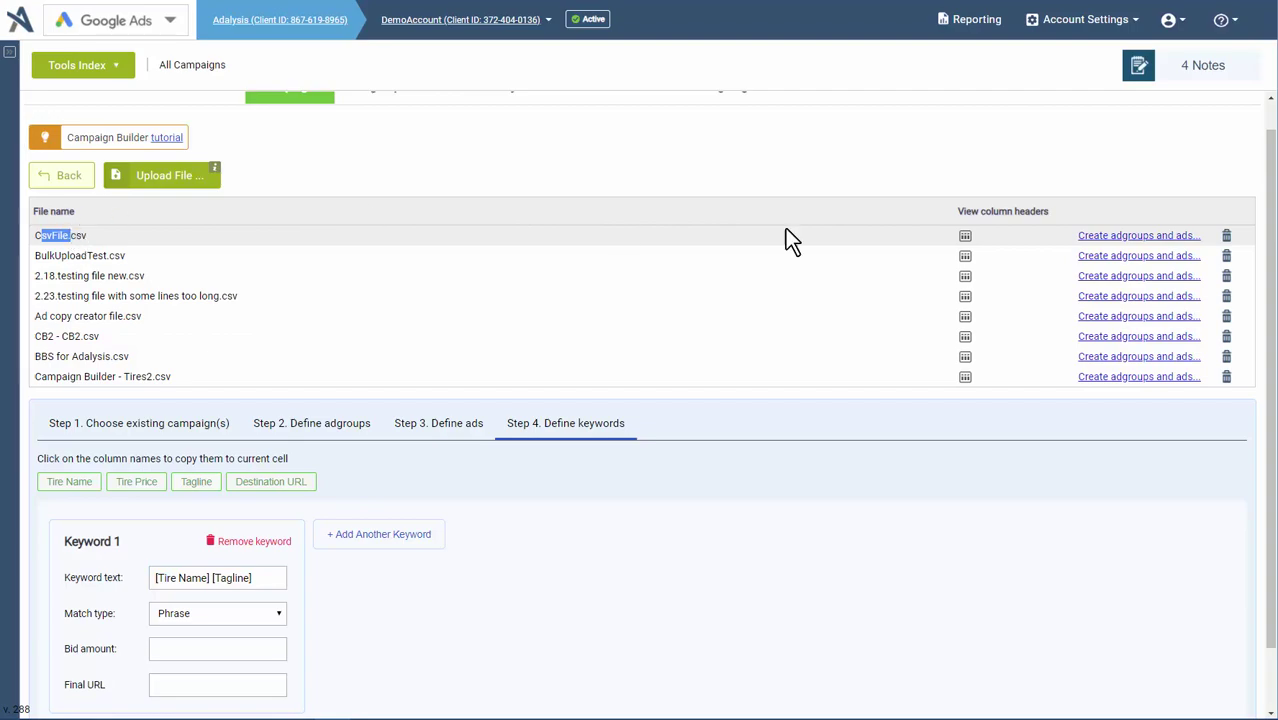
click(965, 236)
click(966, 264)
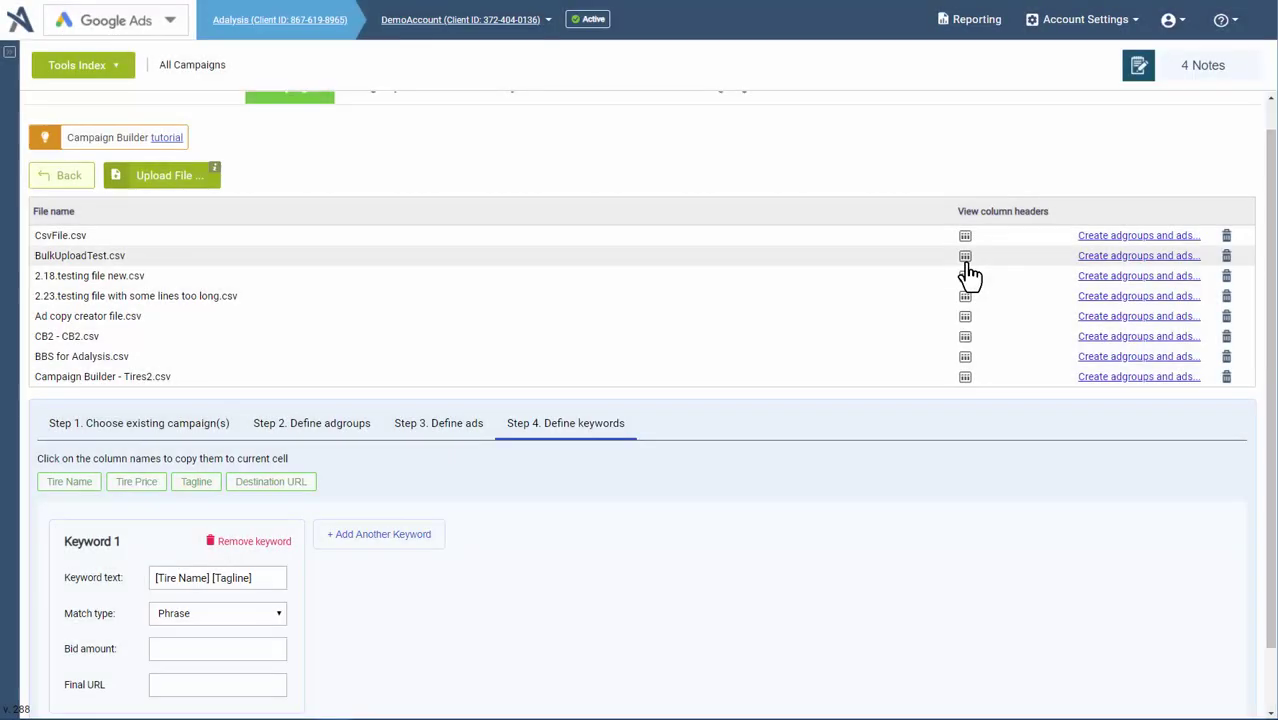
click(966, 262)
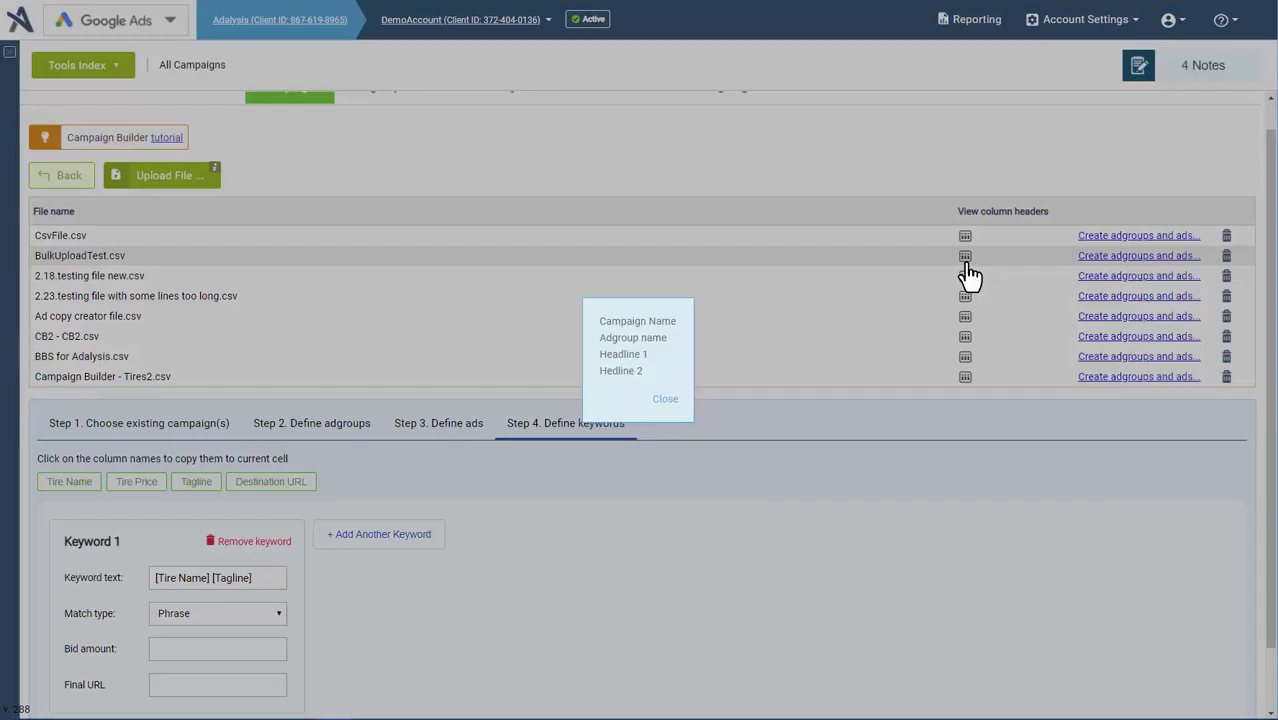
click(884, 495)
scroll(852, 528, down, 1)
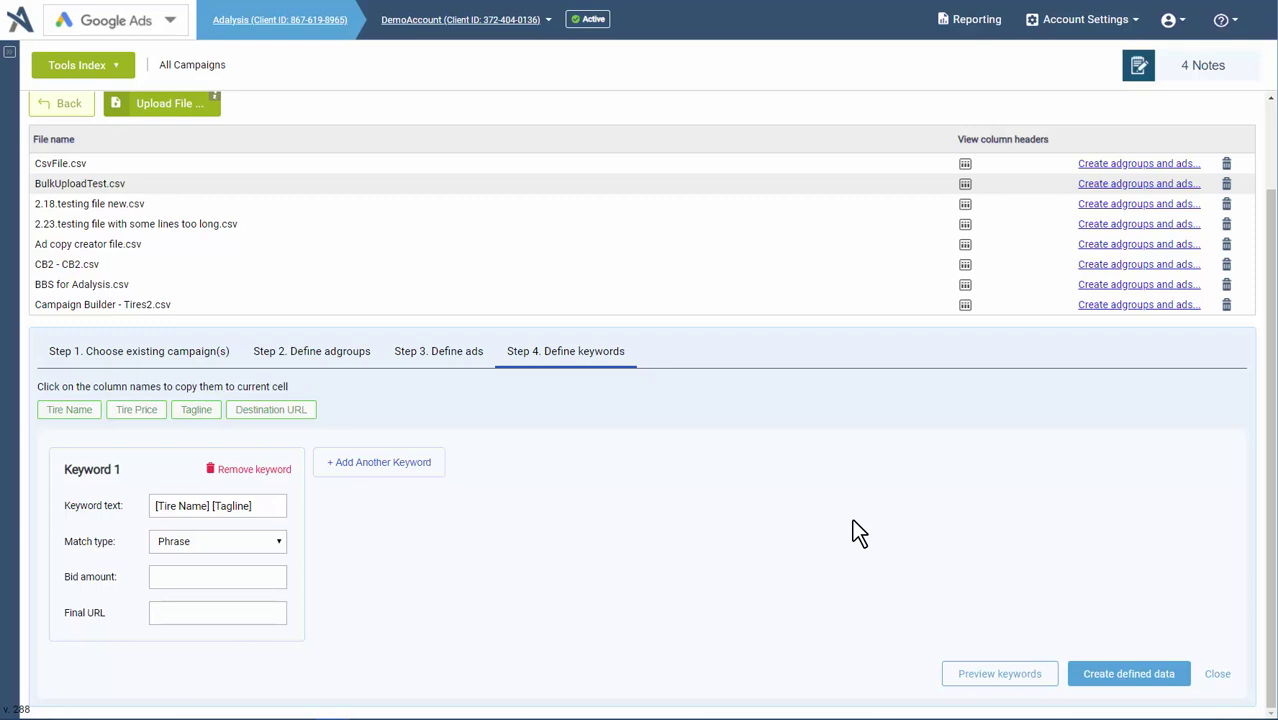
scroll(855, 530, up, 1)
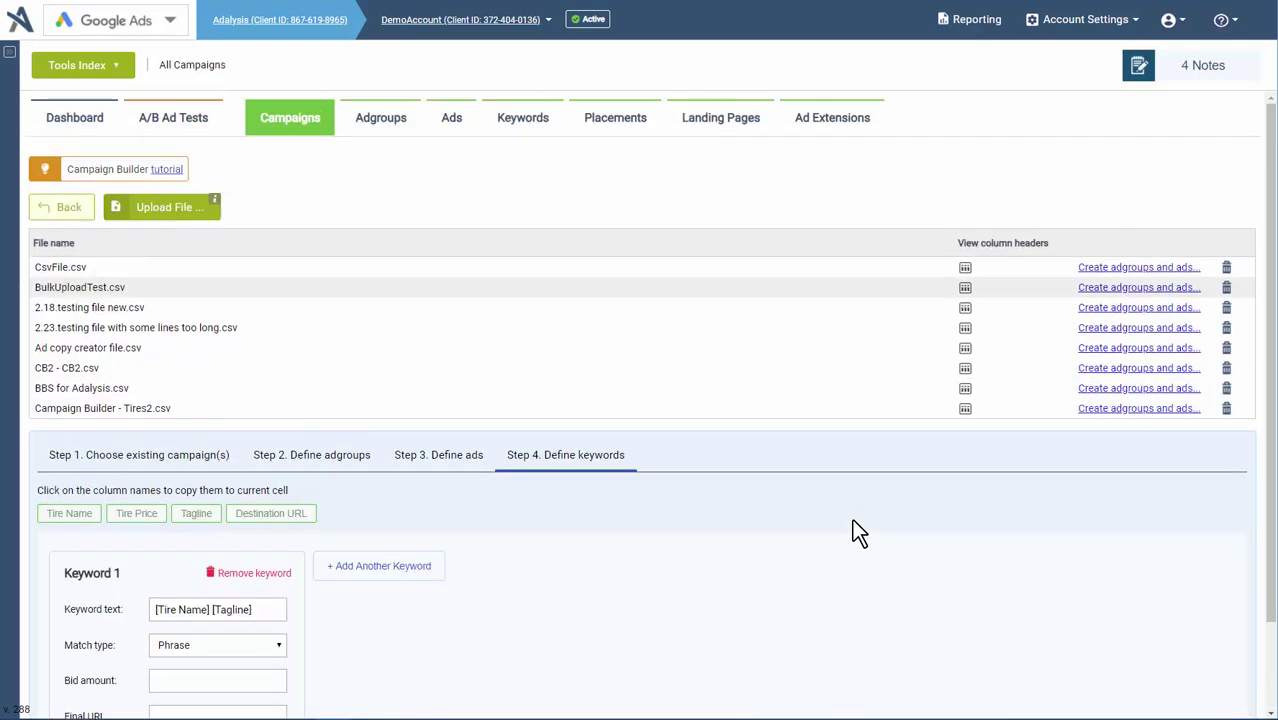